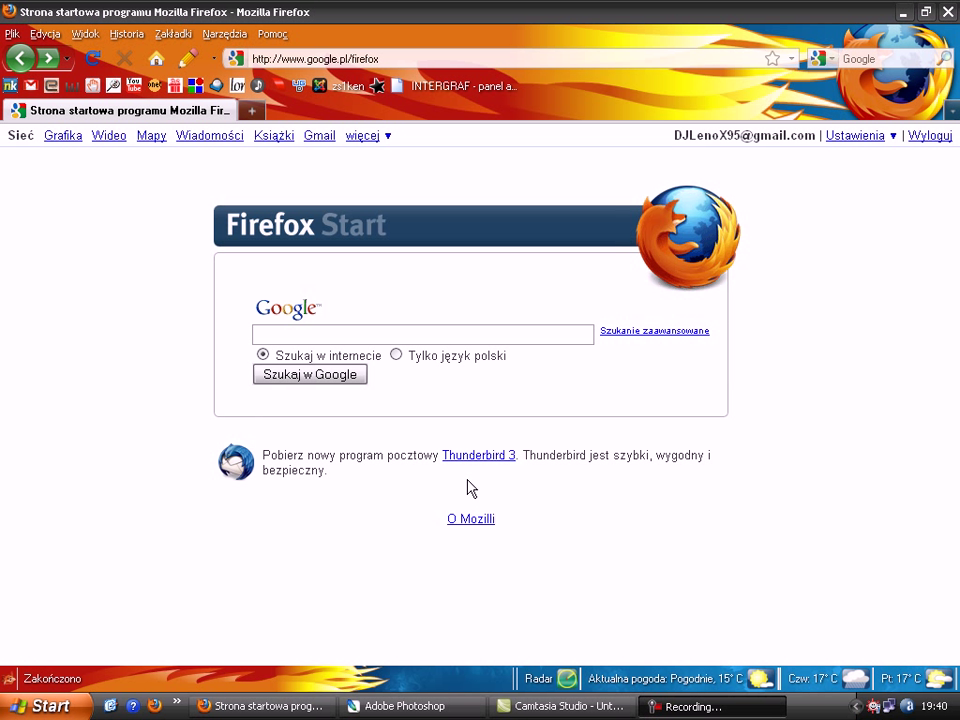
Select the Pen Tool in Photoshop, then go back to the Firefox start page.
click(405, 706)
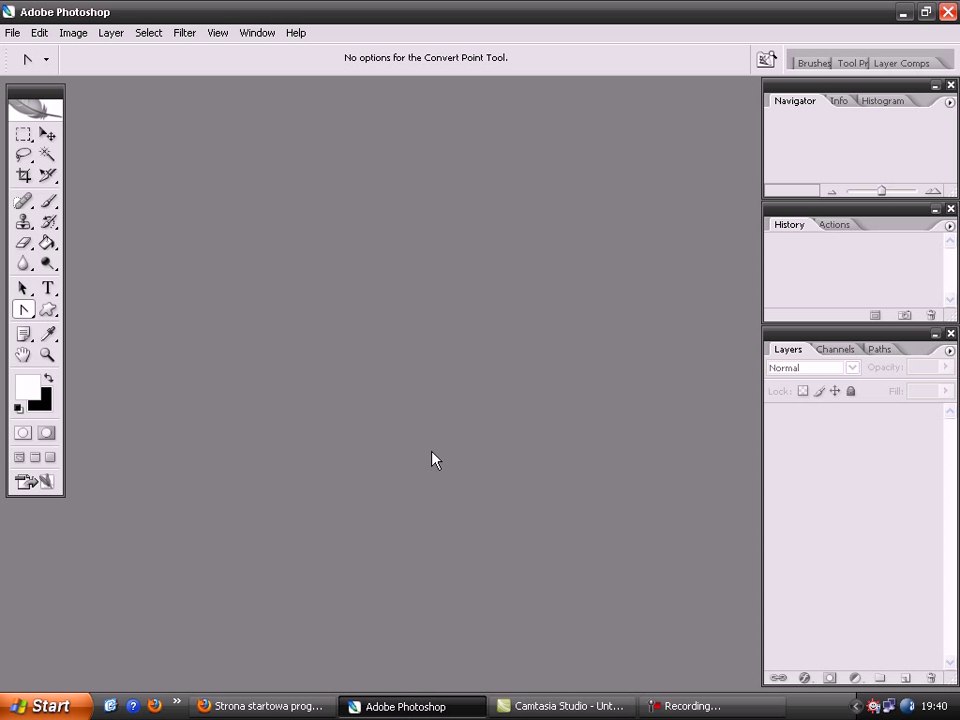
click(22, 288)
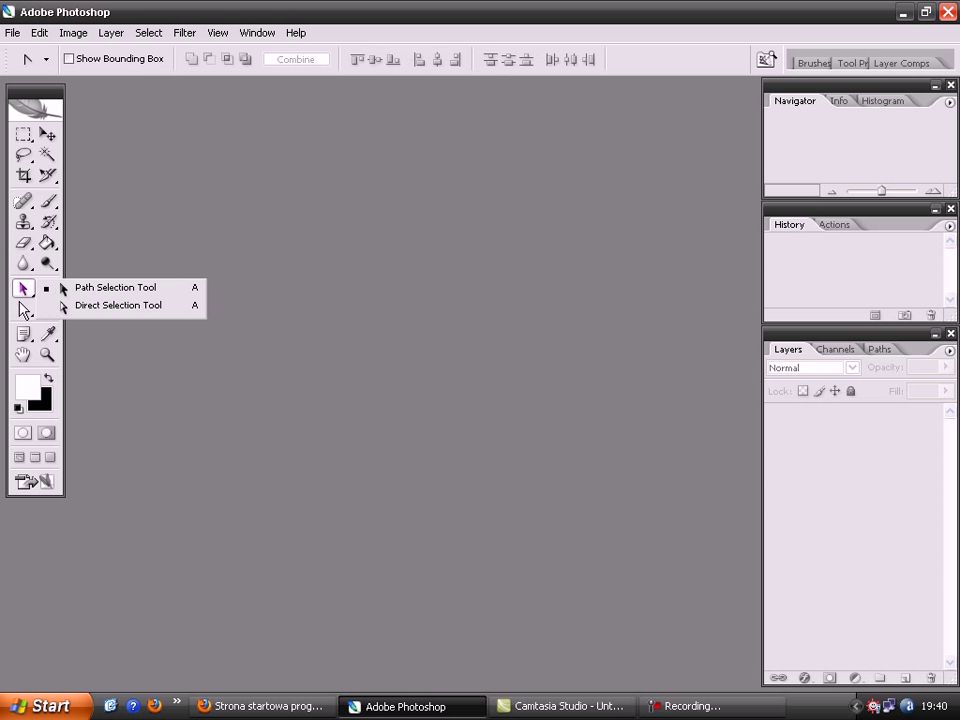
click(94, 308)
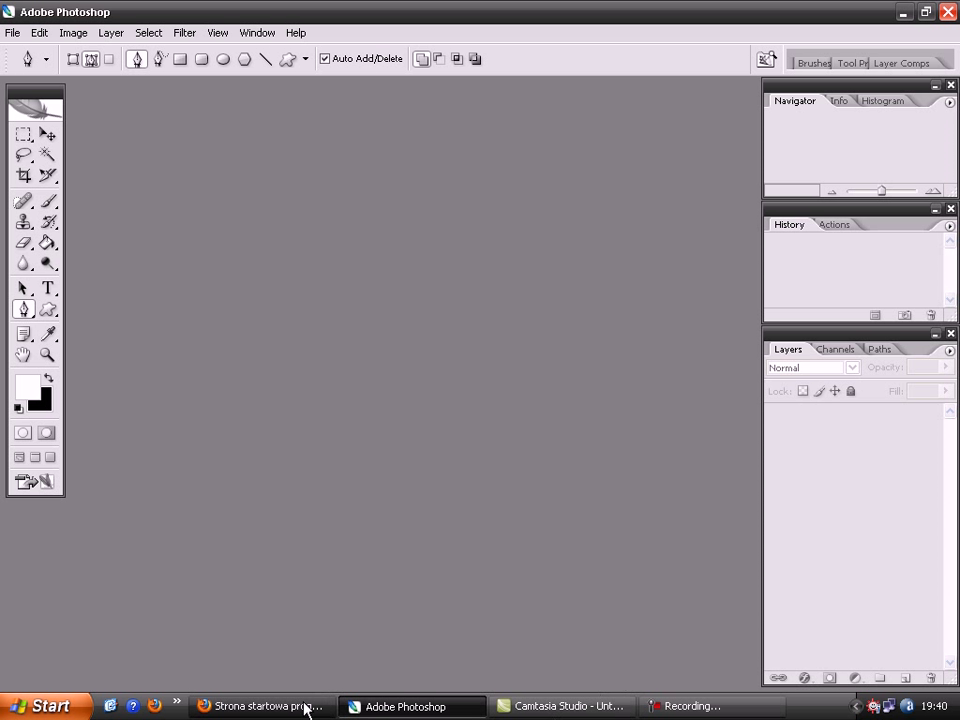
click(304, 705)
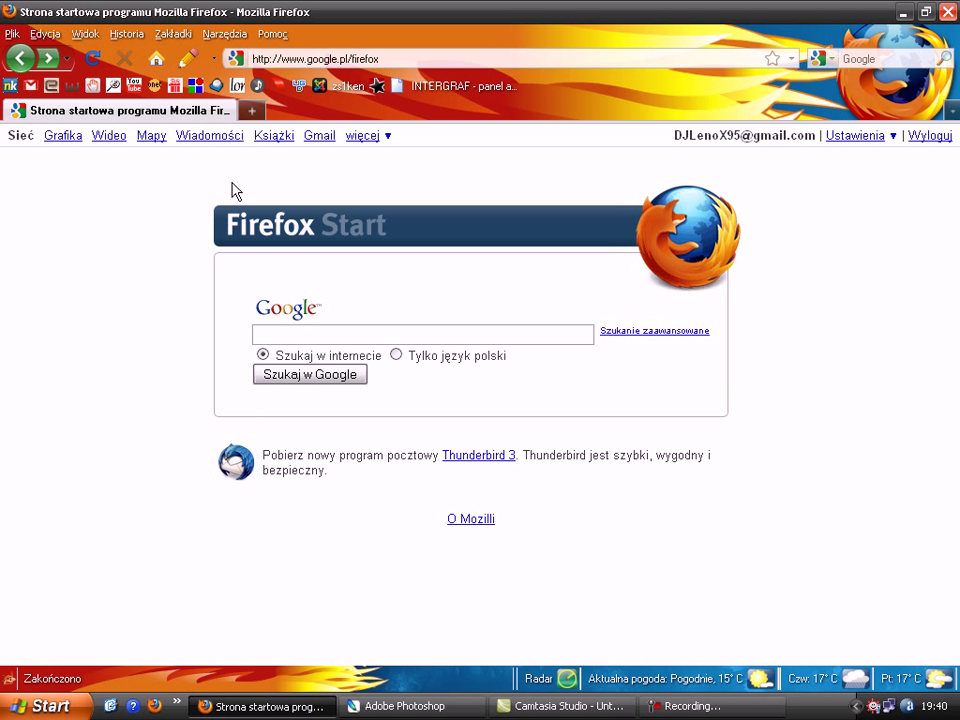
Search Google Images for 'music girl'.
click(77, 140)
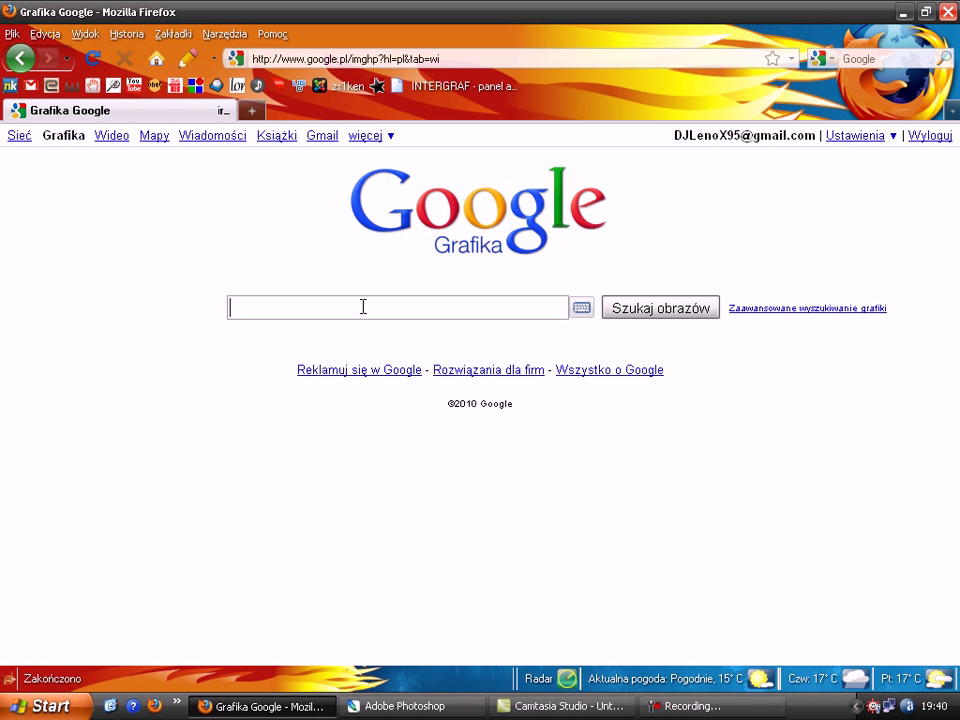
text(music girl)
key(Return)
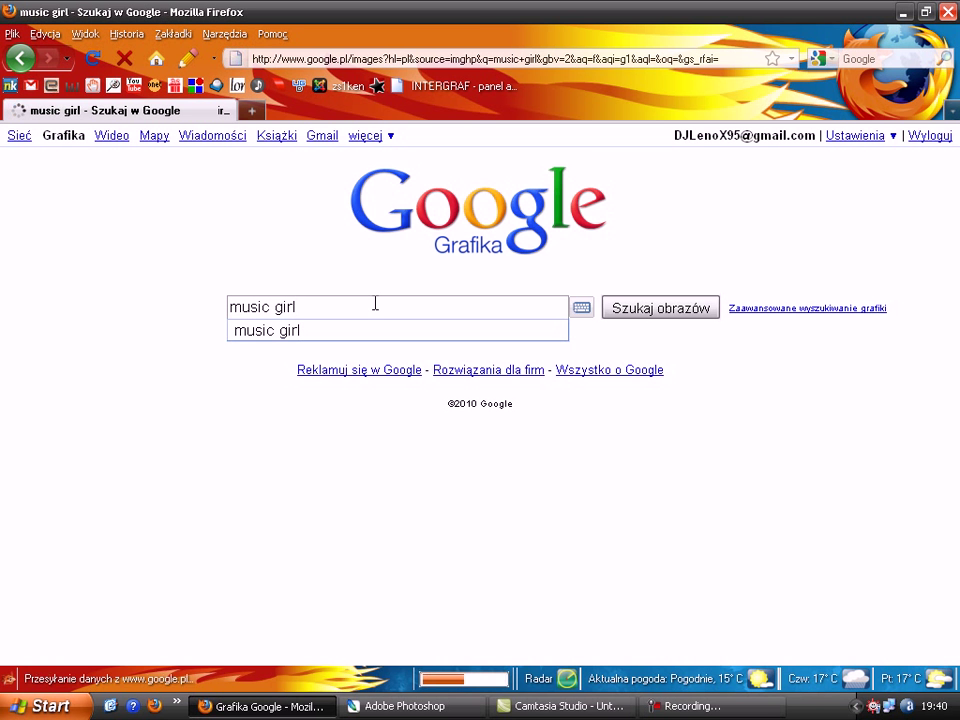
scroll(940, 390, down, 5)
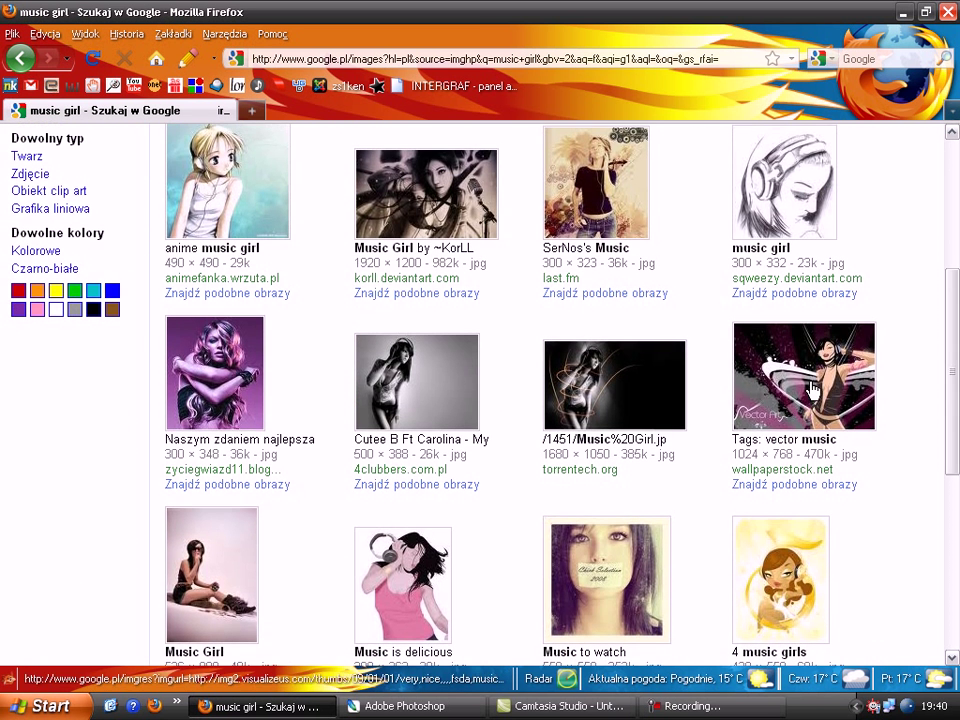
Preview several results, including the modeleczka Music Girl image, and return to the grid.
click(469, 385)
click(20, 57)
click(238, 545)
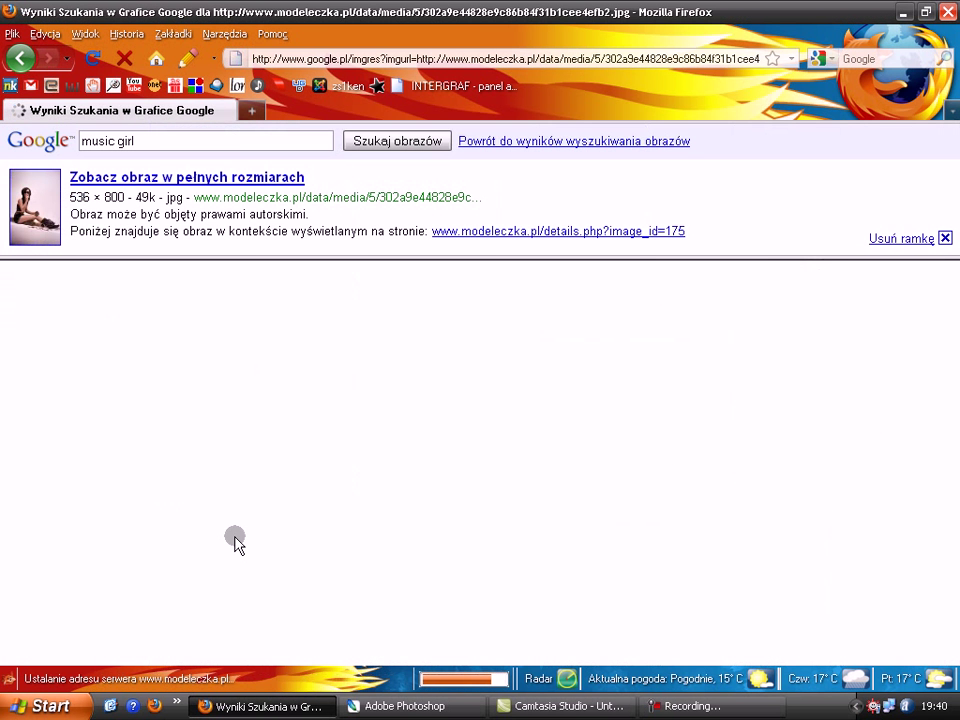
click(28, 183)
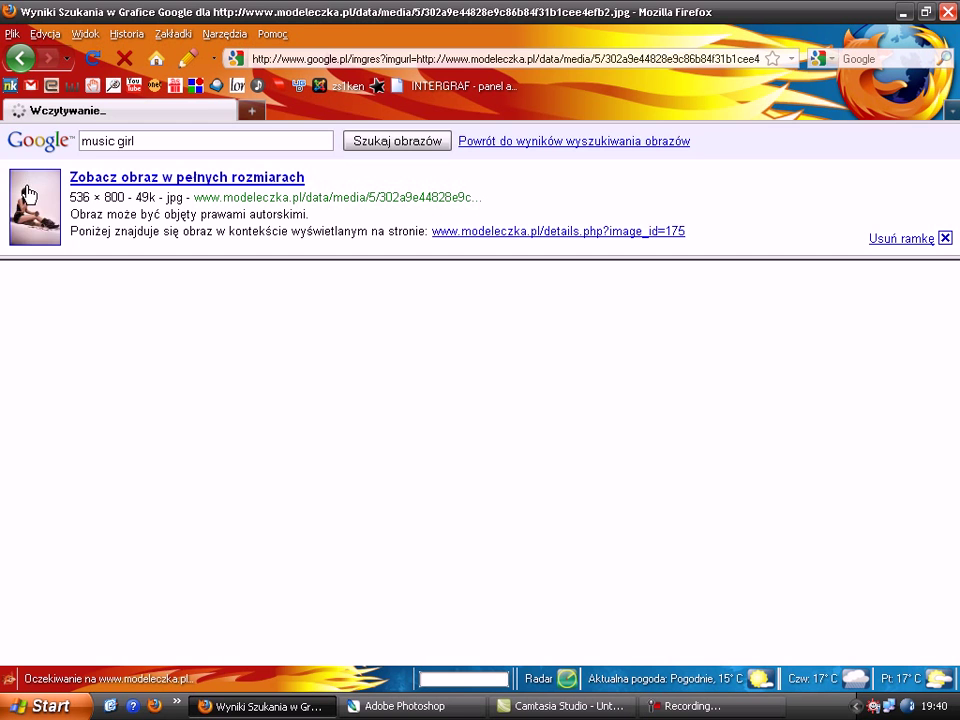
click(24, 58)
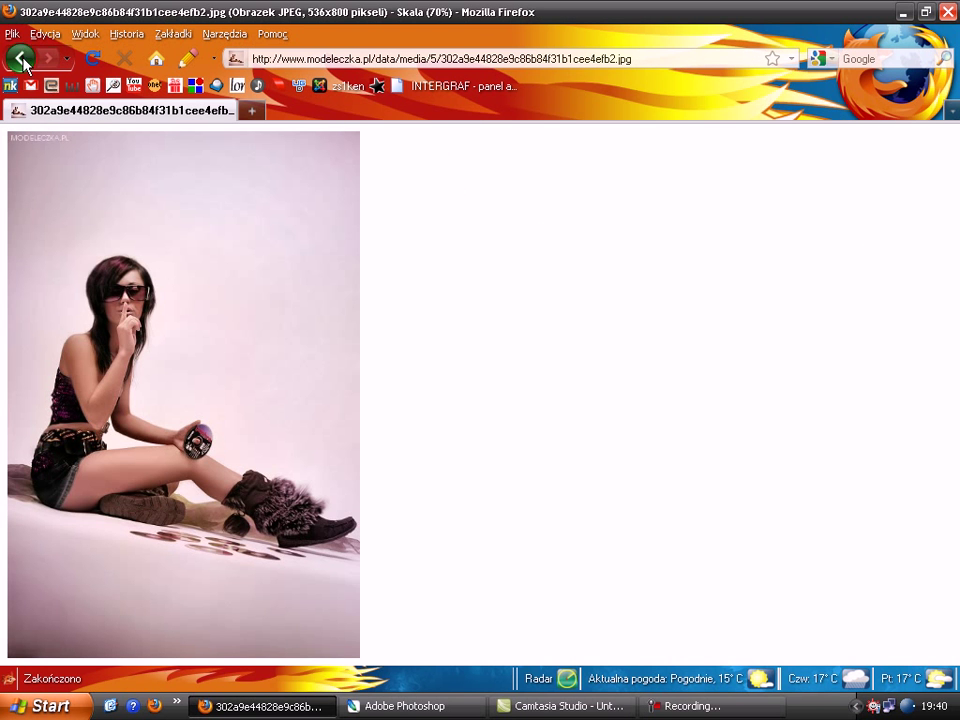
click(24, 58)
scroll(946, 428, down, 3)
scroll(928, 516, down, 4)
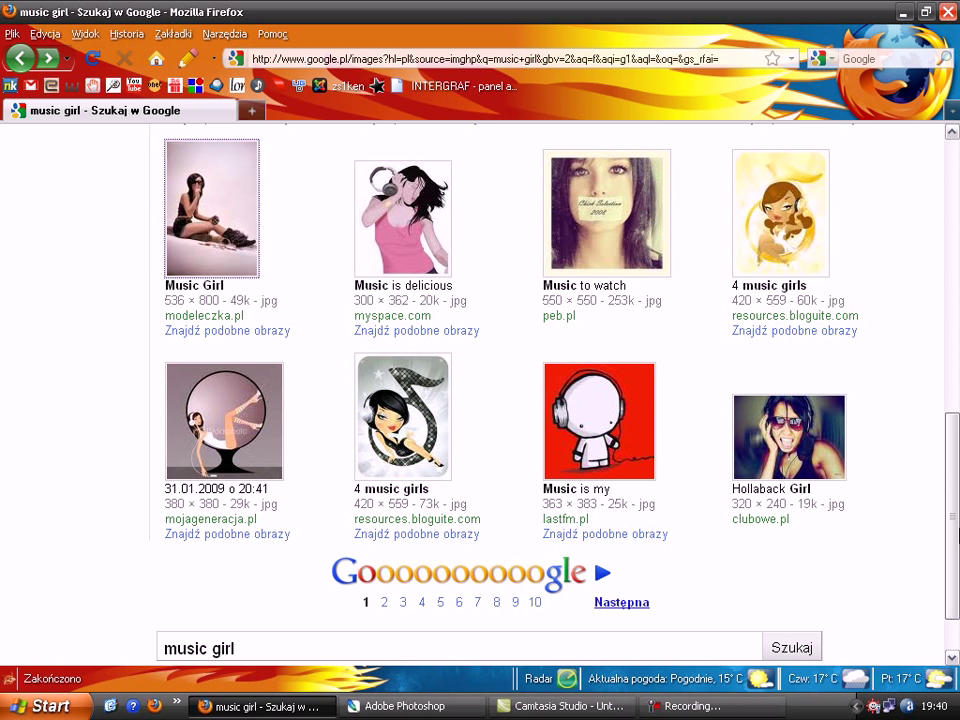
scroll(741, 561, up, 6)
Copy the full-size headphones girl photo and start a new Photoshop document.
click(438, 341)
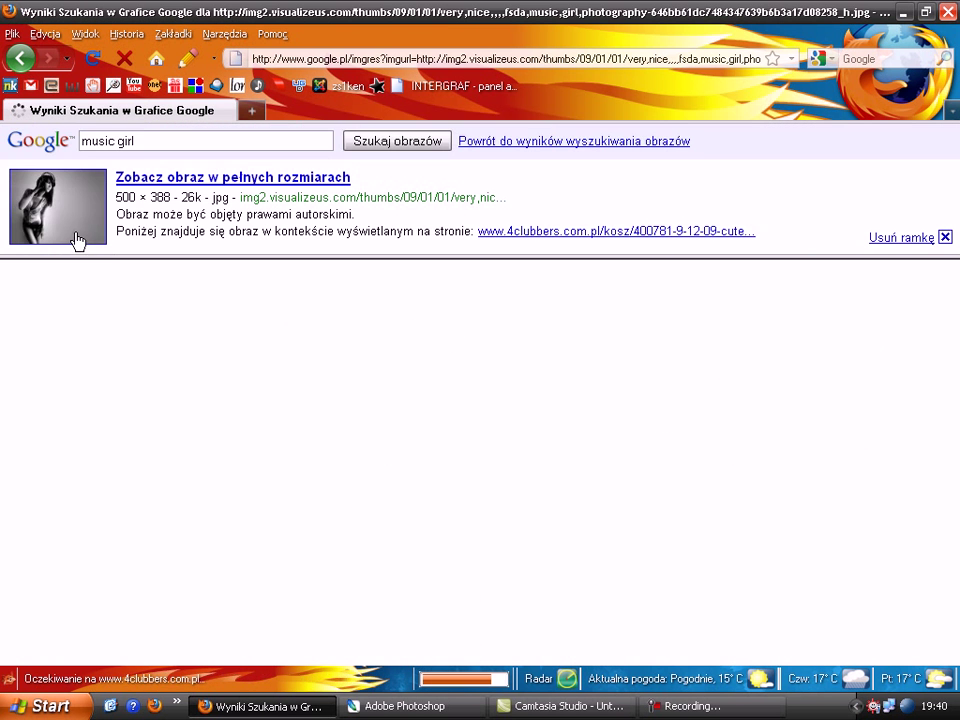
click(75, 240)
right_click(108, 285)
click(133, 294)
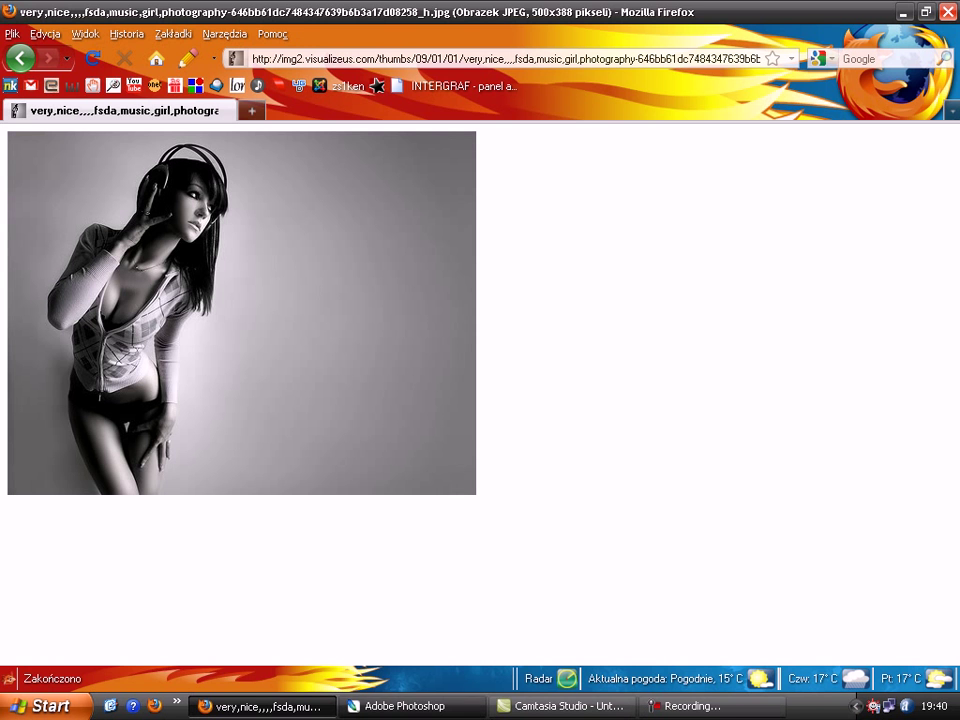
key(alt+Tab)
click(14, 32)
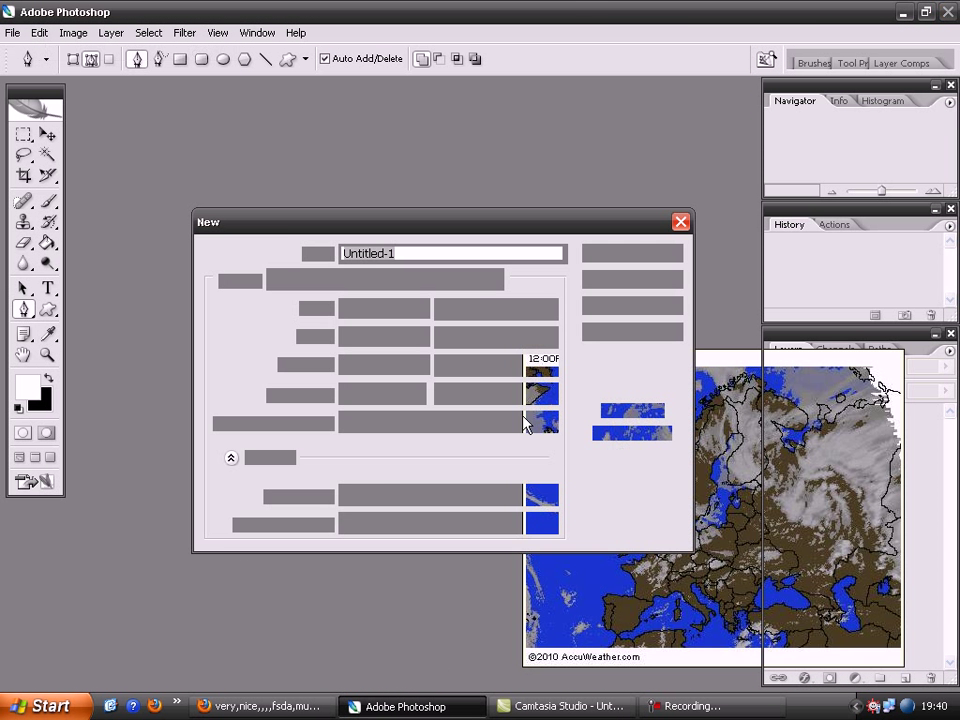
Paste the headphones photo into the new document, maximize it, and merge the layers.
click(611, 255)
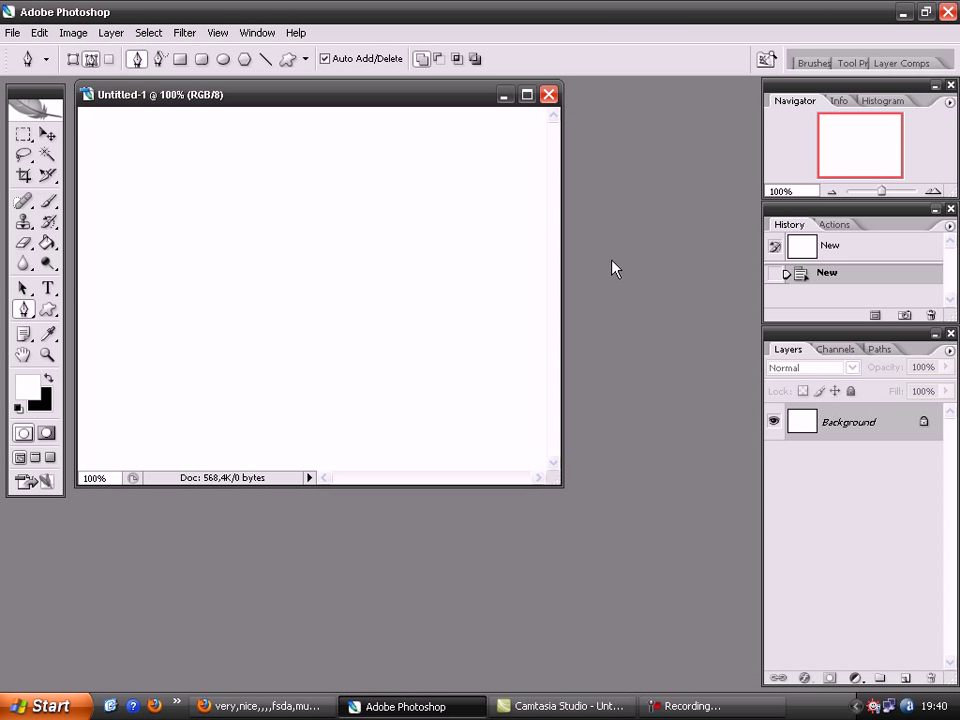
key(ctrl+v)
click(527, 94)
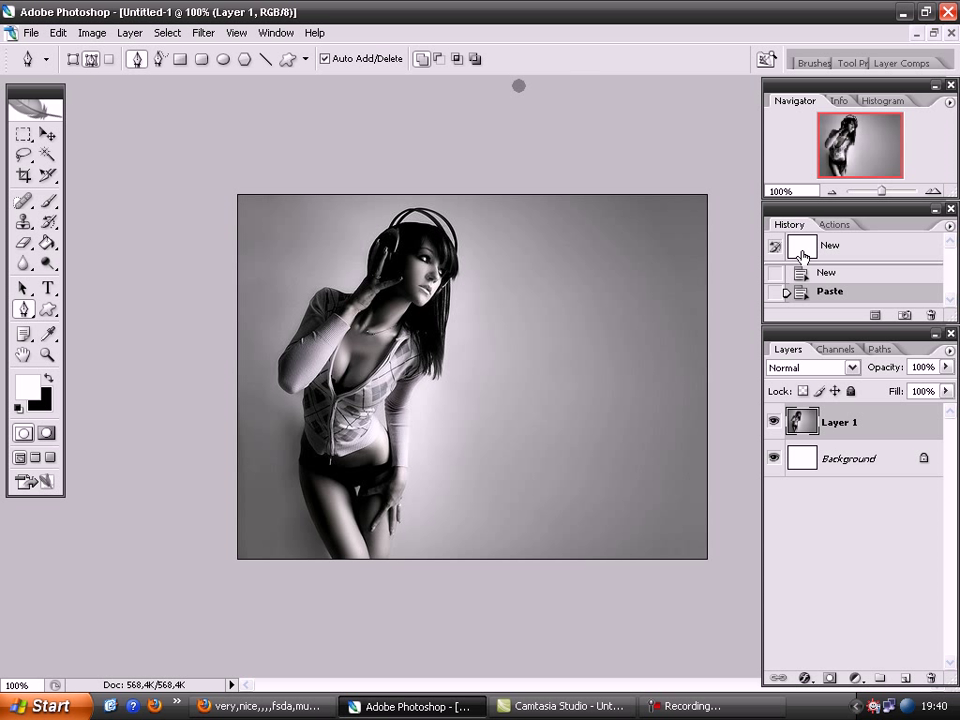
right_click(884, 459)
click(760, 542)
Undo a trial path and a blocked move, then add an empty Layer 1.
drag(304, 302, 311, 285)
key(Delete)
click(47, 134)
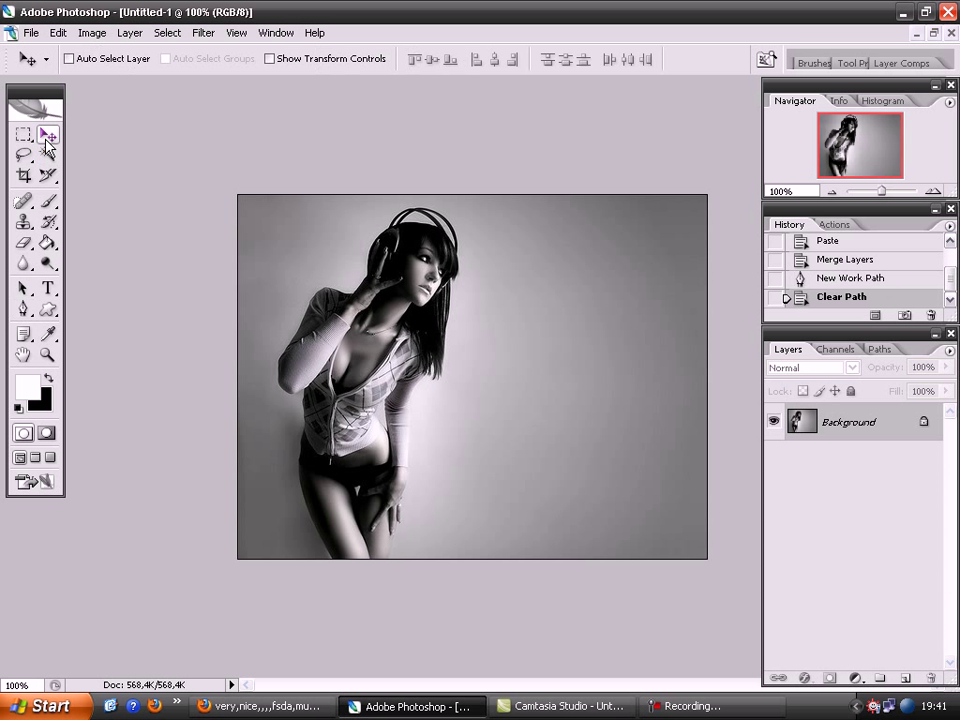
click(845, 261)
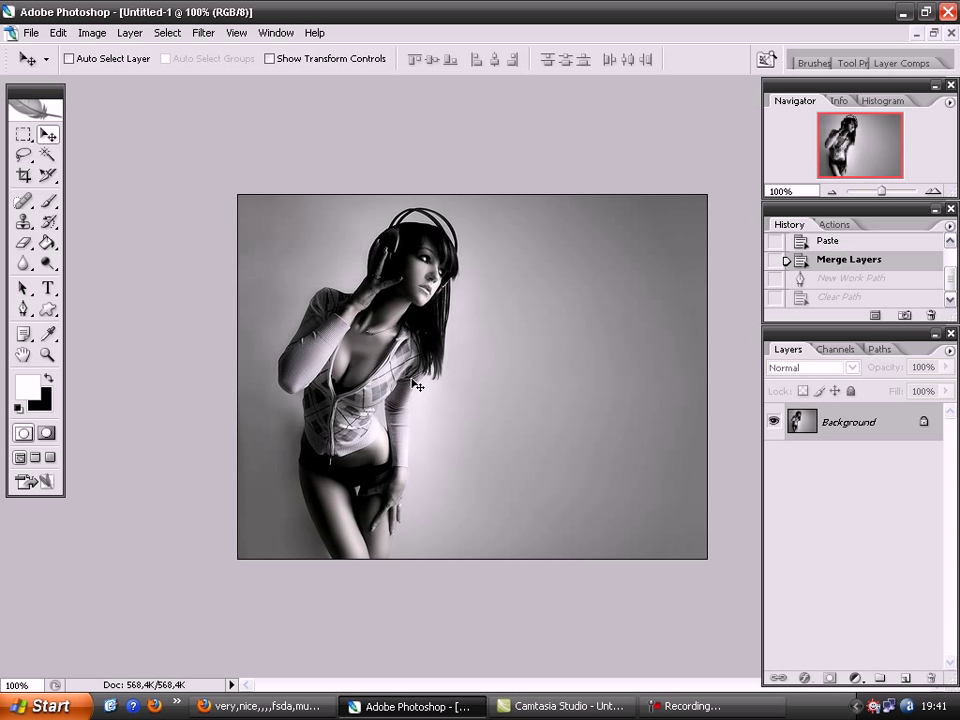
click(340, 368)
click(455, 282)
click(29, 314)
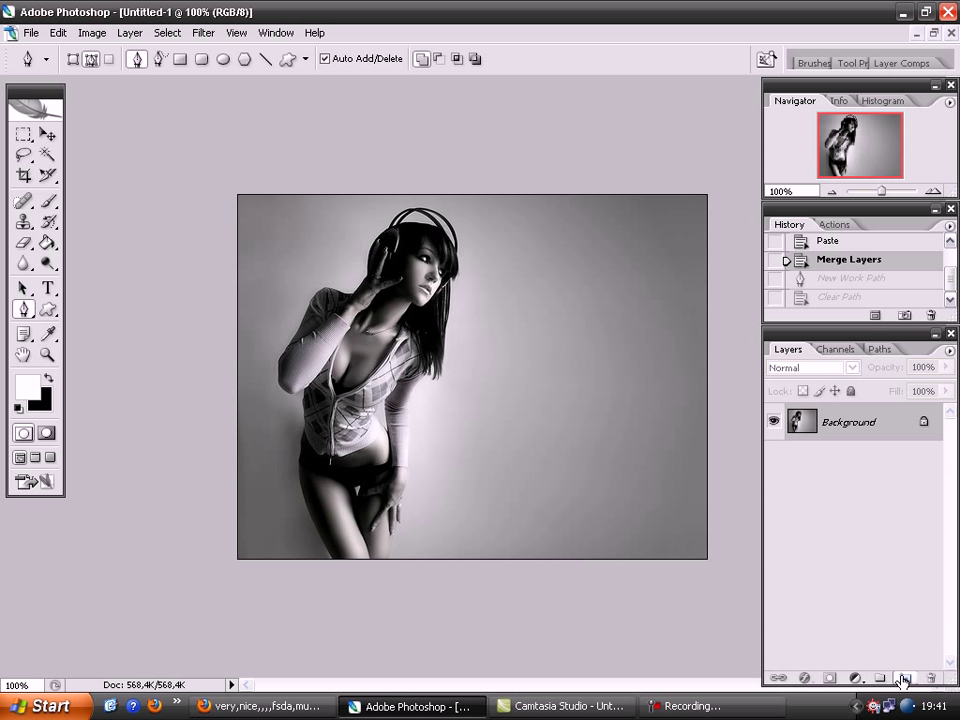
click(904, 678)
drag(871, 685, 866, 600)
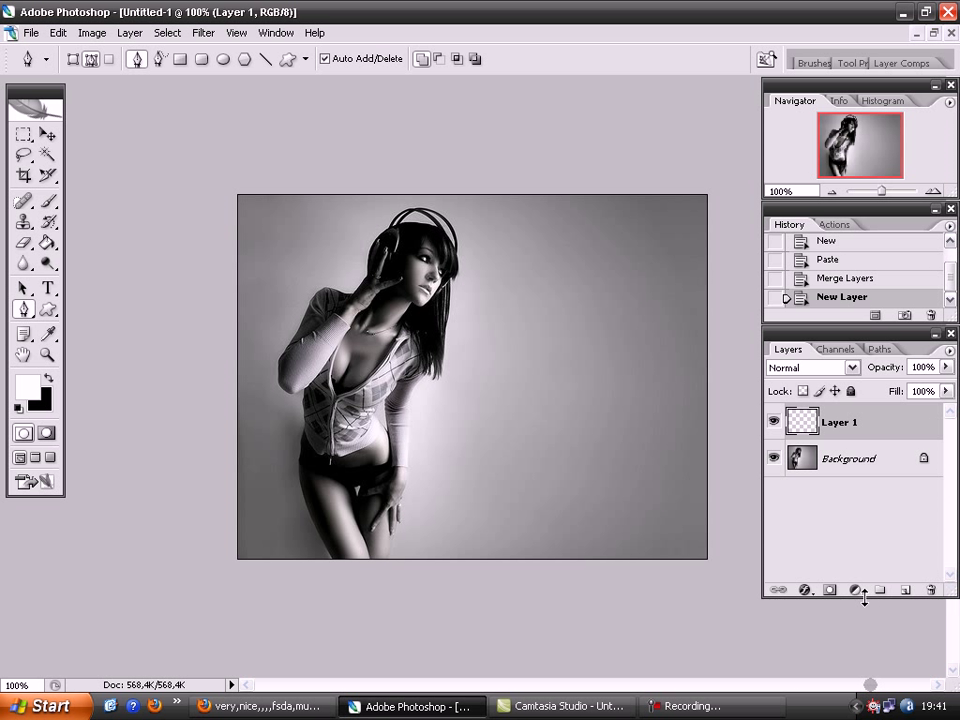
Place zig-zag pen anchors alternating left and right from her legs up to her midriff.
click(286, 540)
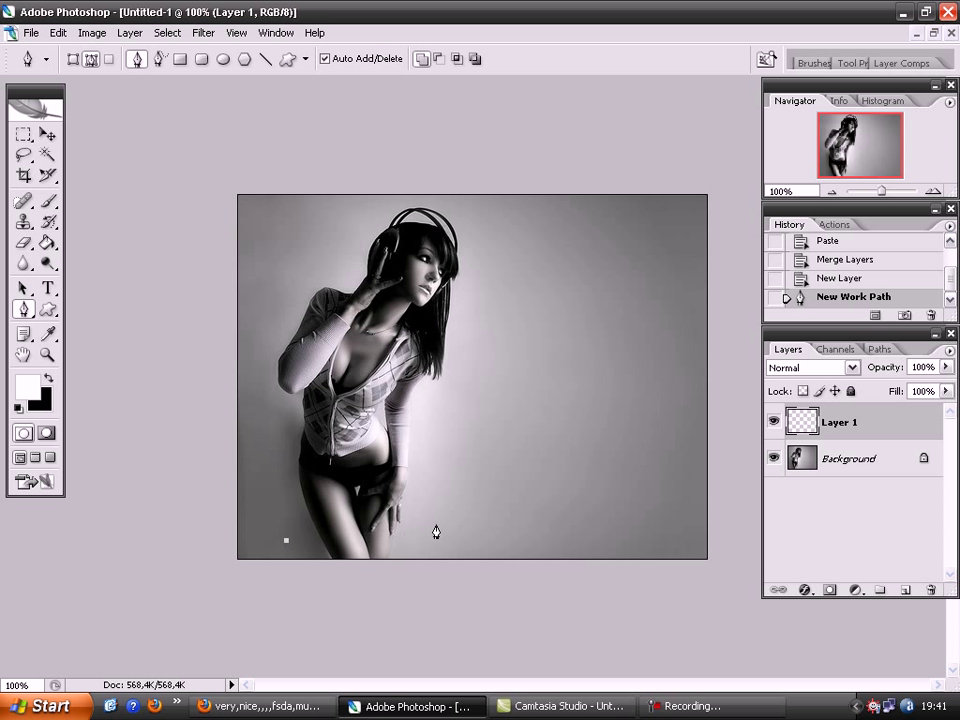
click(427, 523)
click(284, 477)
click(427, 455)
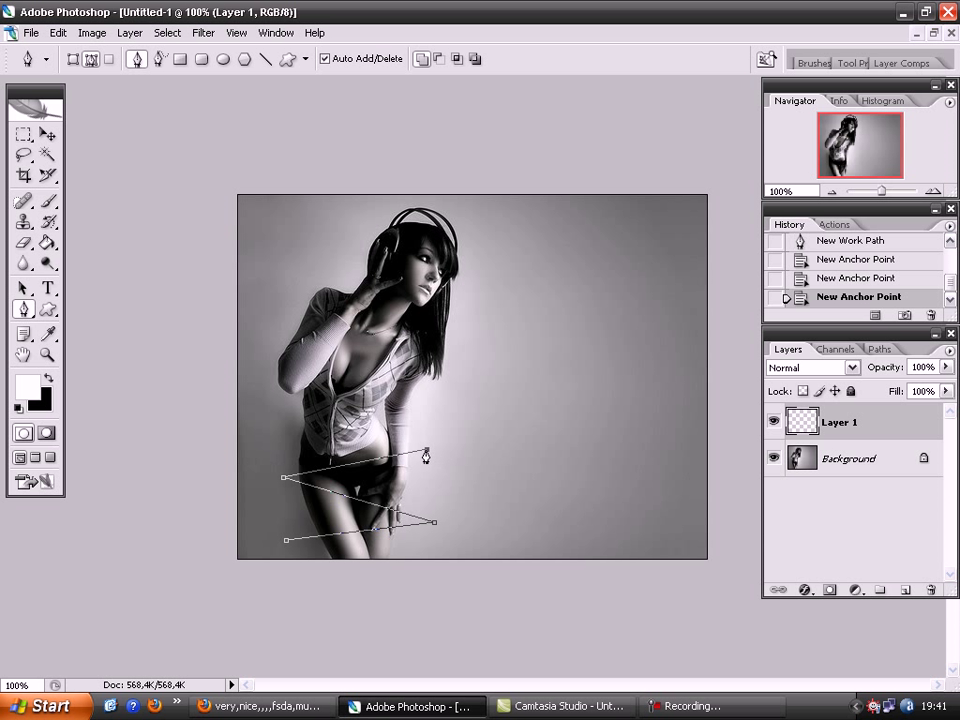
click(278, 423)
click(421, 404)
Continue the zig-zag past her chest and chin, ending beside the headphones.
click(280, 335)
click(452, 367)
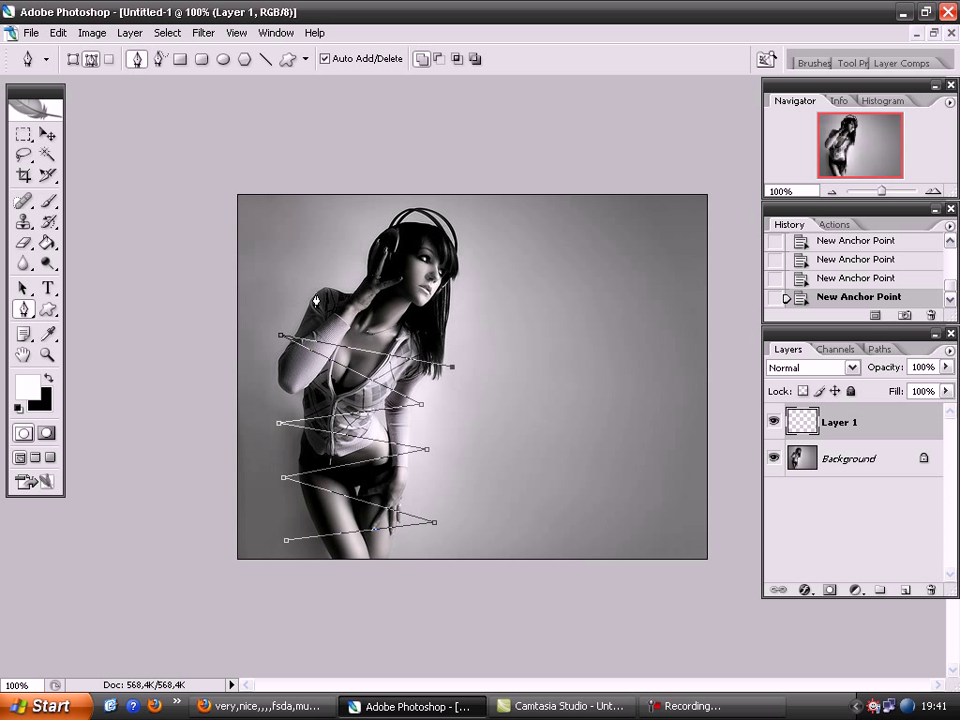
click(304, 280)
click(474, 309)
click(363, 228)
click(475, 241)
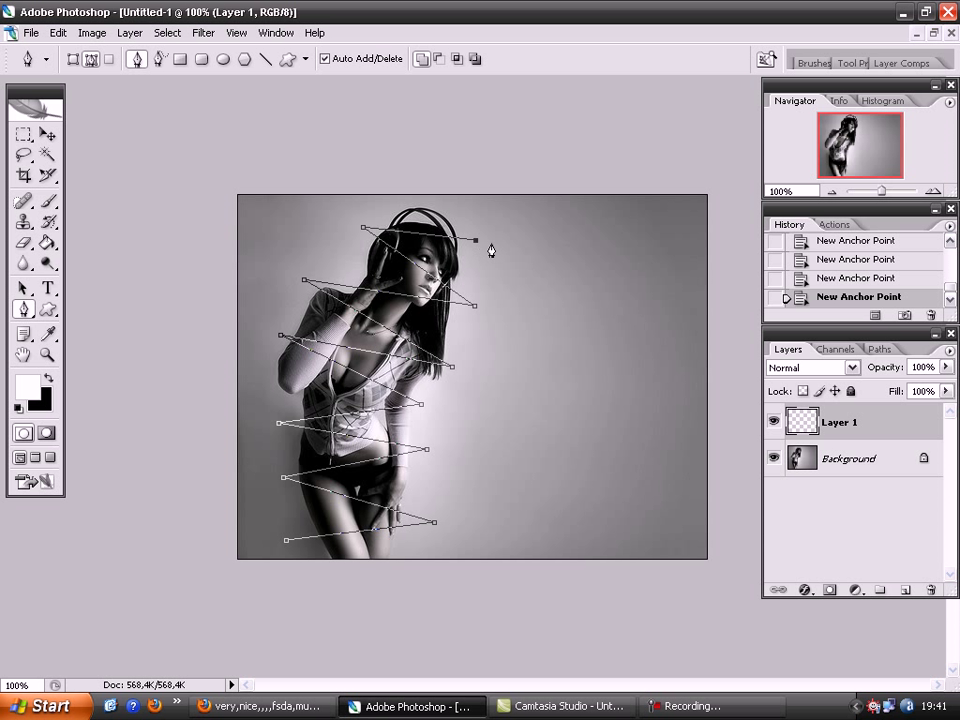
click(24, 308)
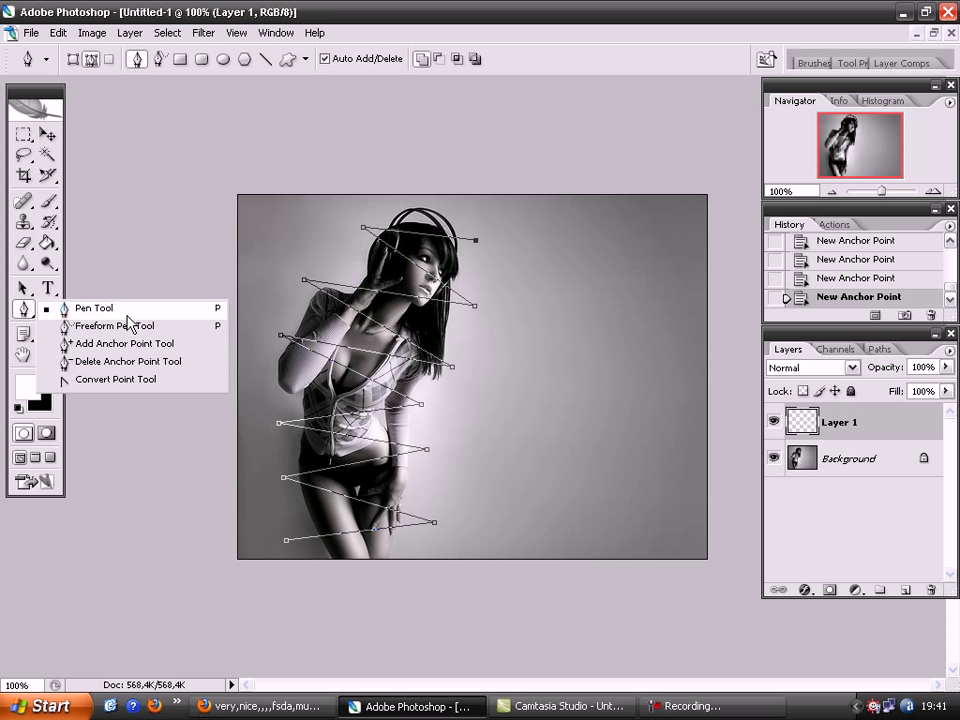
click(160, 381)
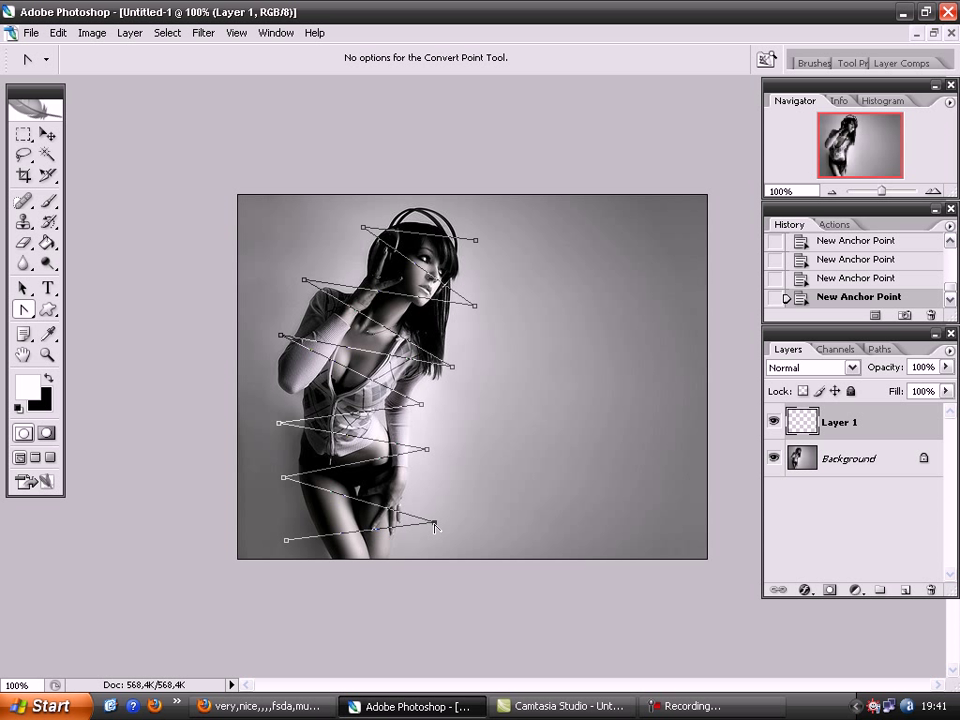
Drag handles on all ten corner anchors to round the zigzag into smooth spiral loops.
drag(434, 523, 434, 537)
drag(284, 479, 284, 464)
drag(428, 450, 428, 464)
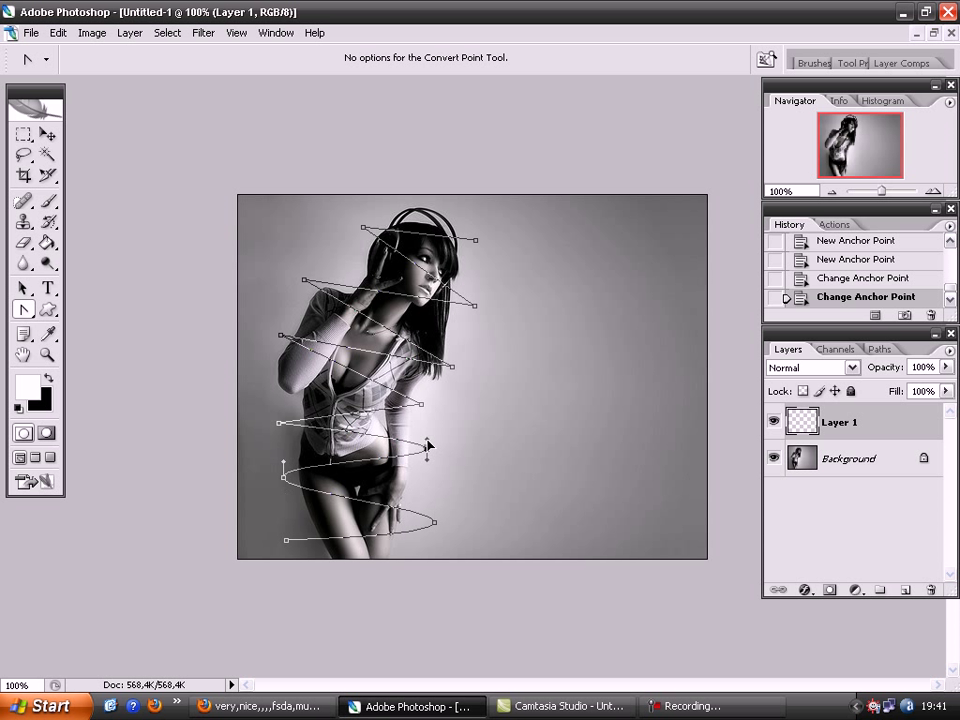
drag(280, 424, 281, 407)
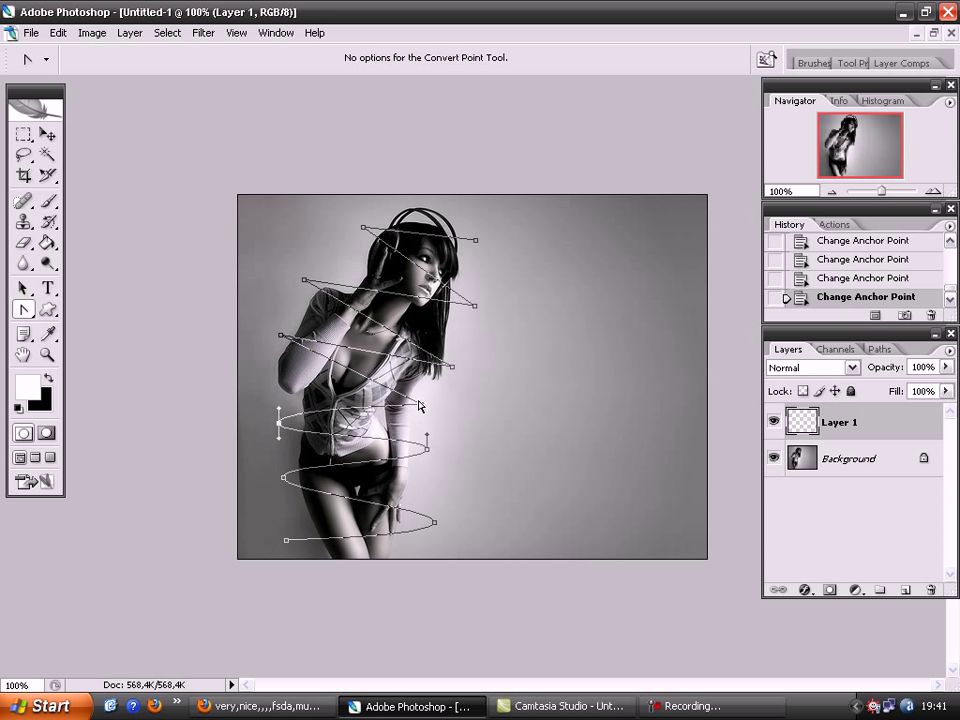
drag(421, 404, 388, 370)
drag(281, 336, 287, 322)
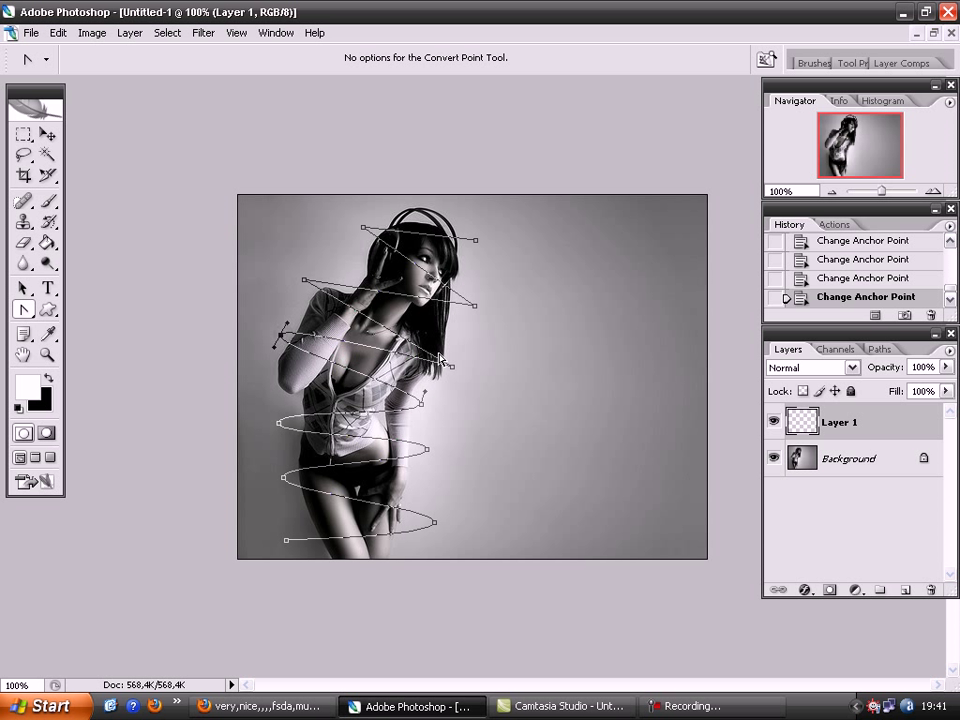
drag(452, 367, 457, 349)
mouse_move(304, 279)
mouse_down()
mouse_move(322, 265)
mouse_move(311, 267)
mouse_up()
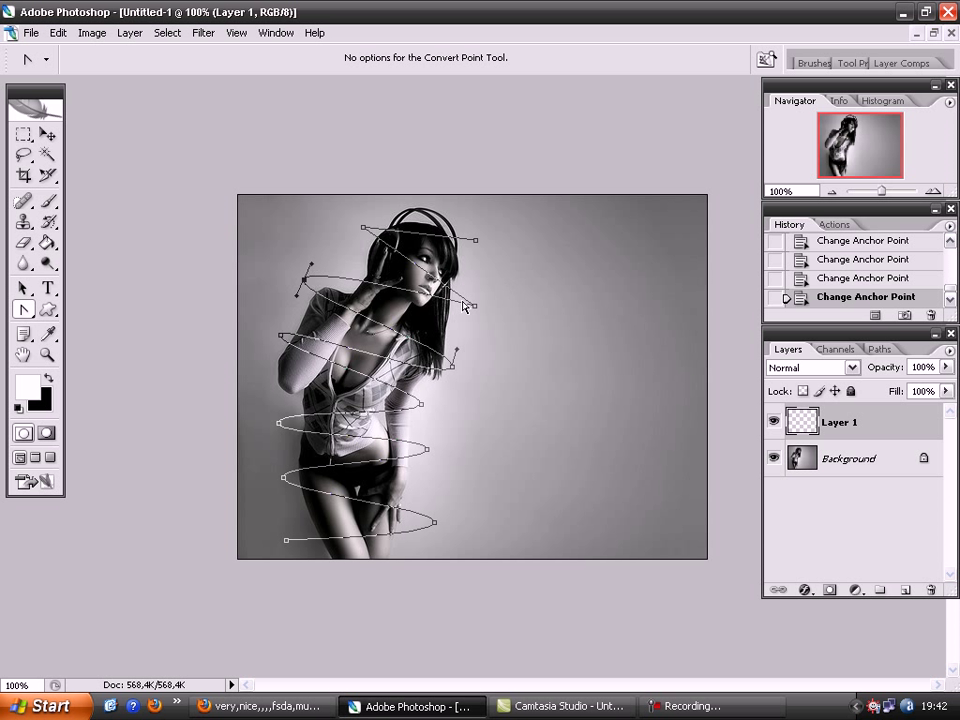
drag(476, 306, 481, 290)
drag(364, 228, 372, 217)
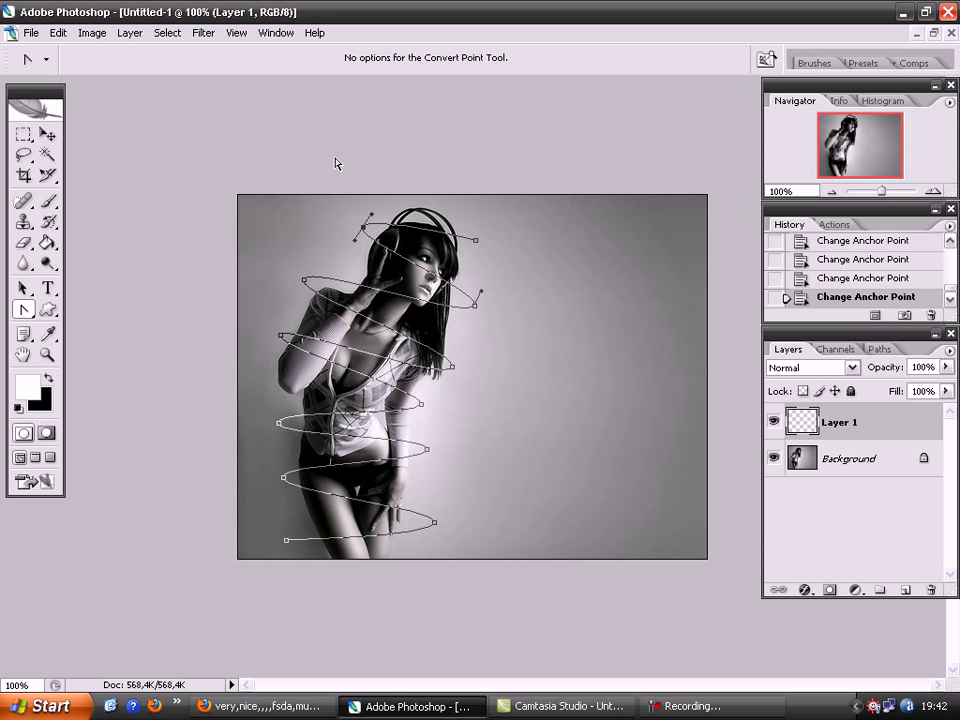
click(47, 201)
Pick the 5 px Hard Round brush tip and undo the accidental brush step.
click(814, 63)
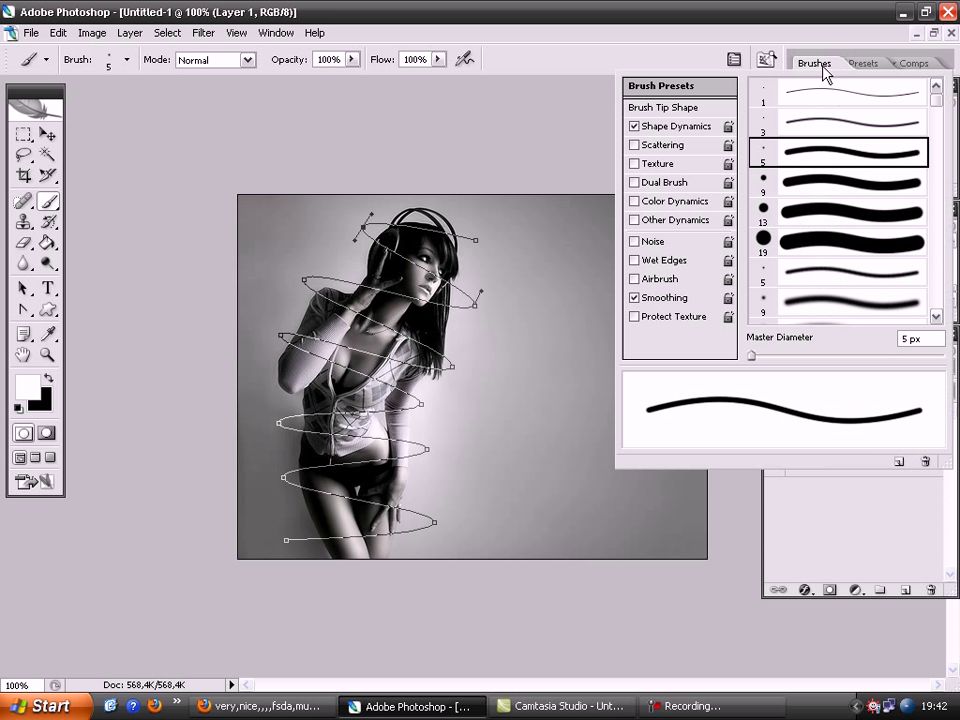
double_click(792, 153)
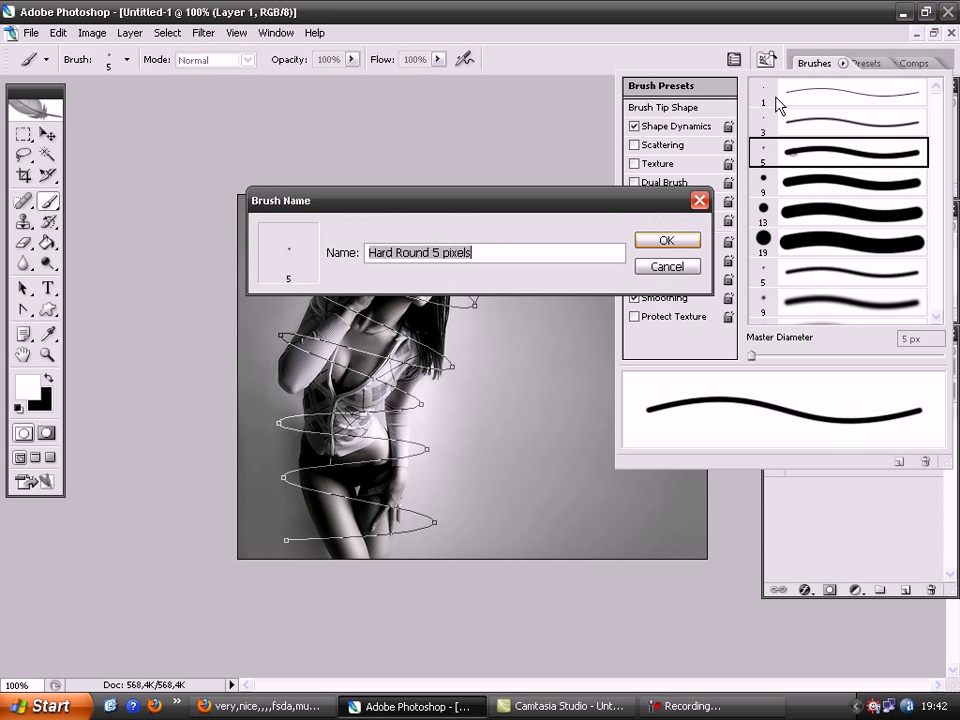
click(650, 241)
key(Escape)
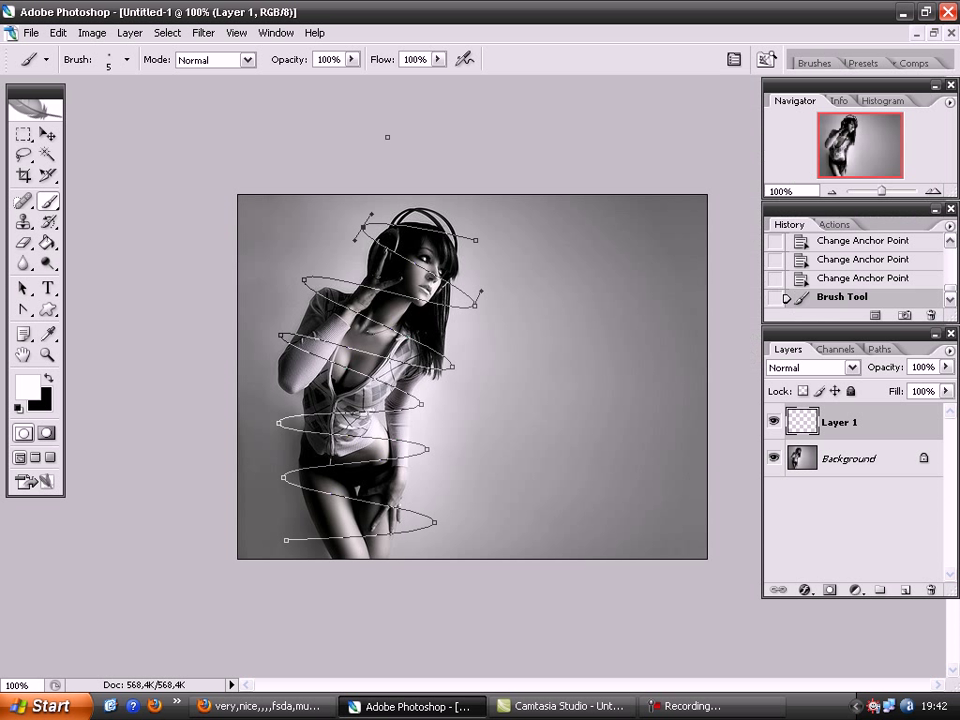
click(848, 279)
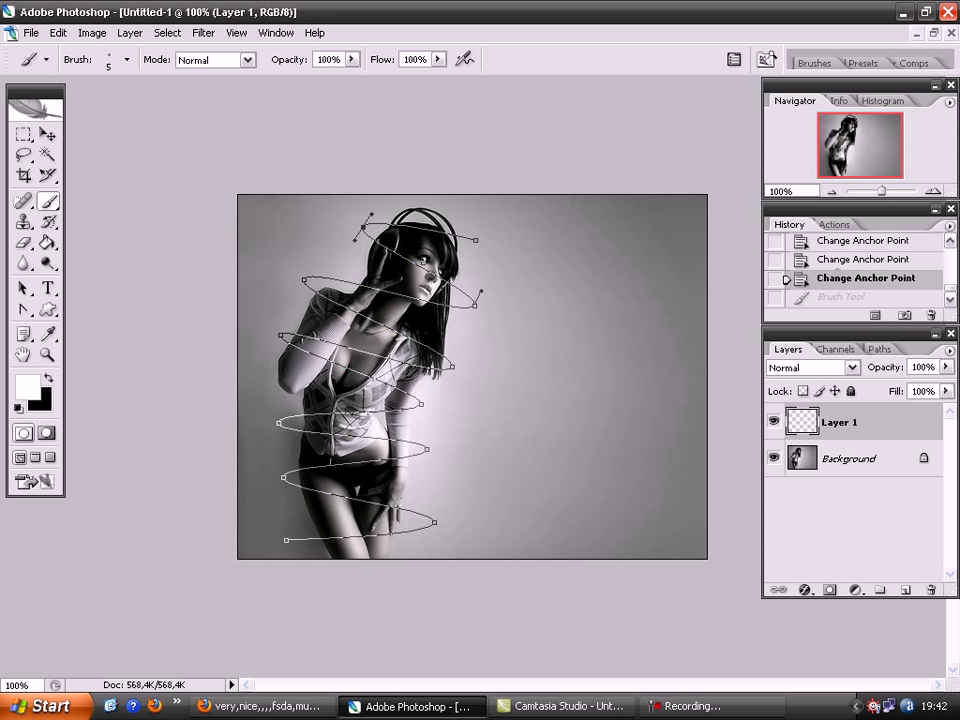
click(23, 312)
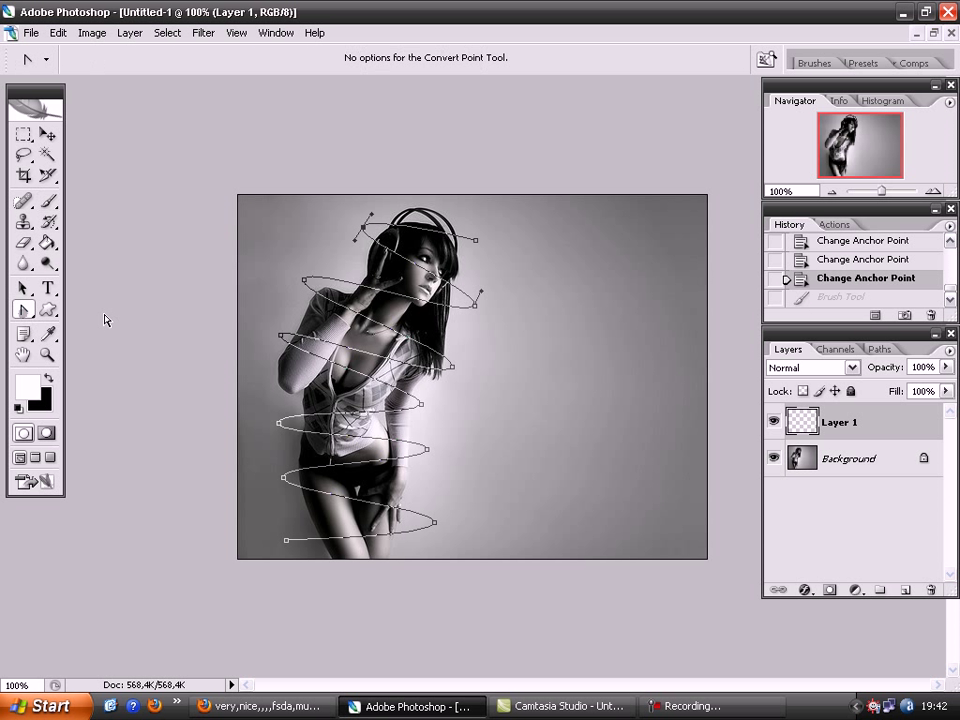
click(24, 310)
Stroke the spiral path with the brush on Layer 1 via Stroke Path.
click(94, 308)
drag(23, 310, 168, 390)
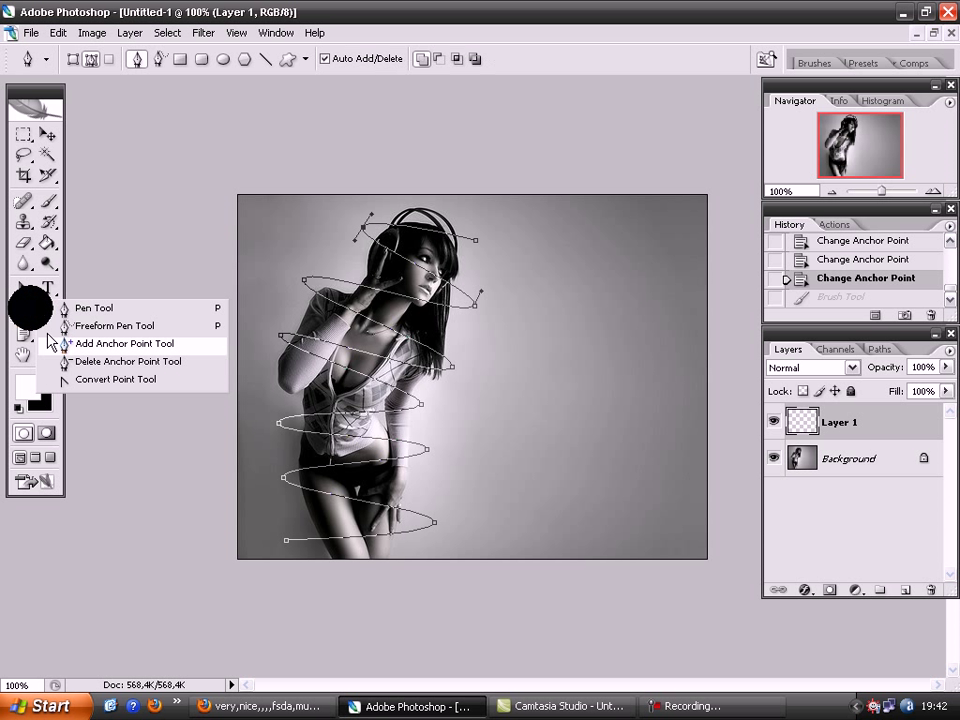
right_click(388, 299)
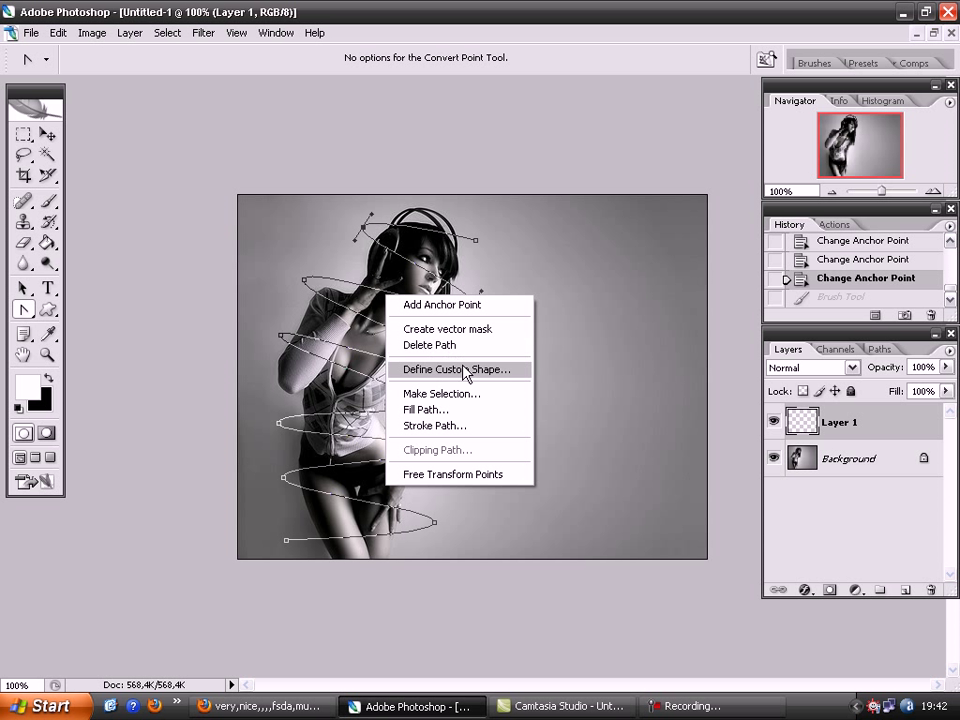
click(509, 436)
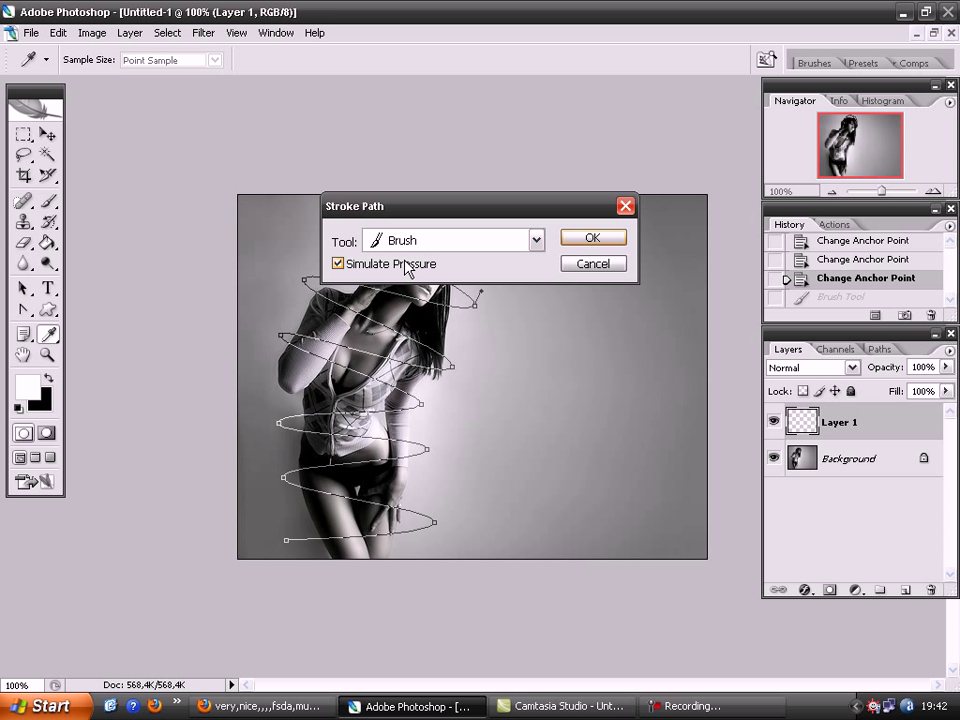
click(534, 240)
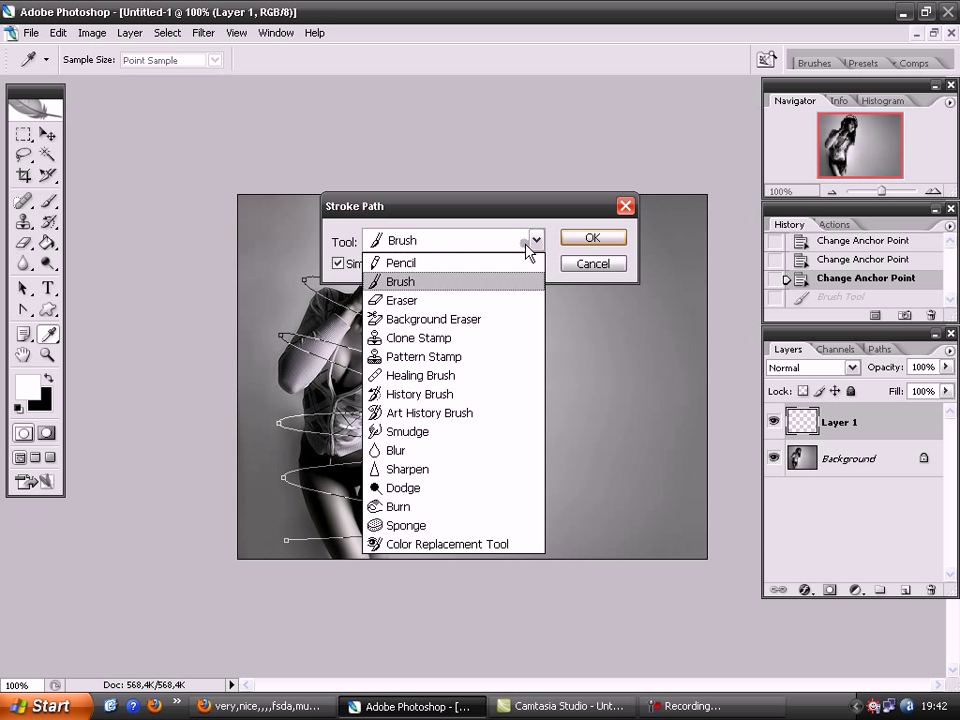
click(510, 283)
click(590, 238)
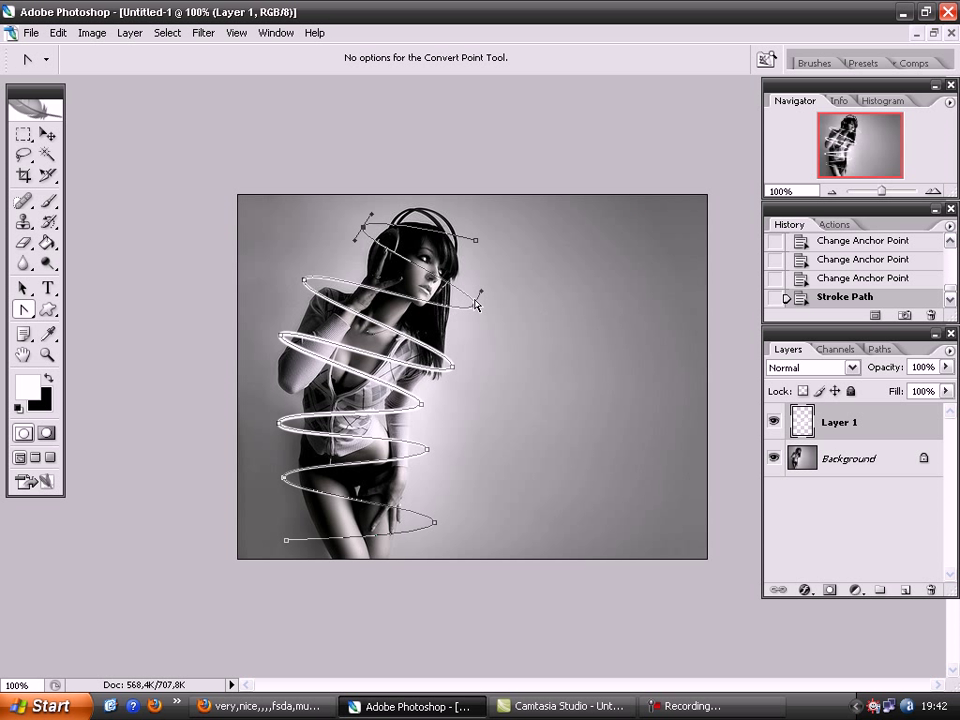
Delete the spiral path outlines, leaving only the white stroked rings, and deselect.
mouse_move(323, 345)
mouse_down()
mouse_move(352, 250)
mouse_move(455, 282)
mouse_up()
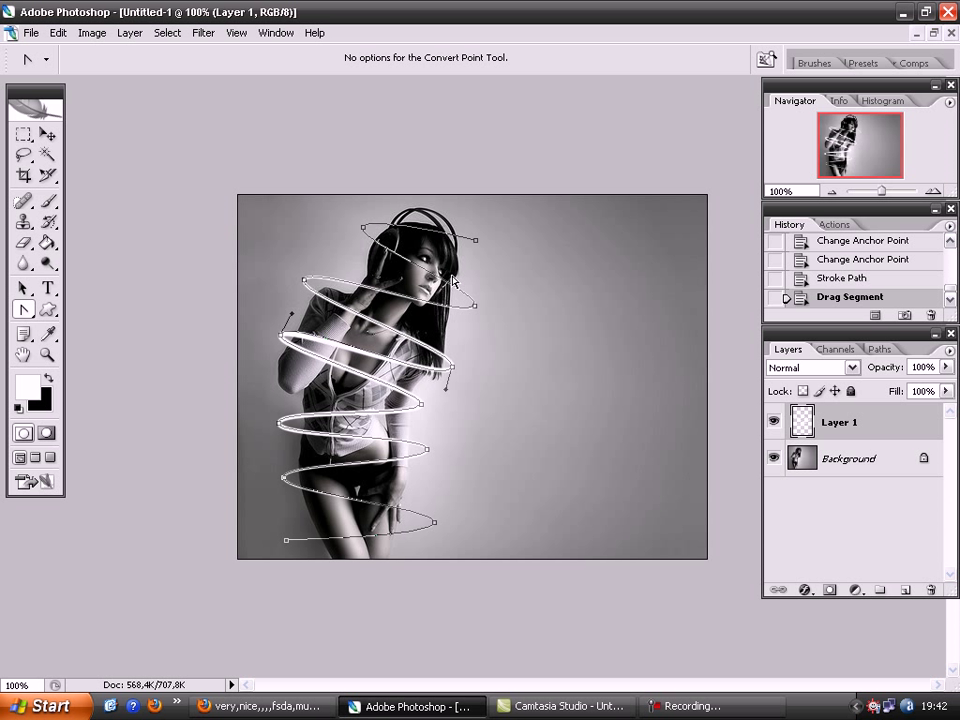
key(ctrl+a)
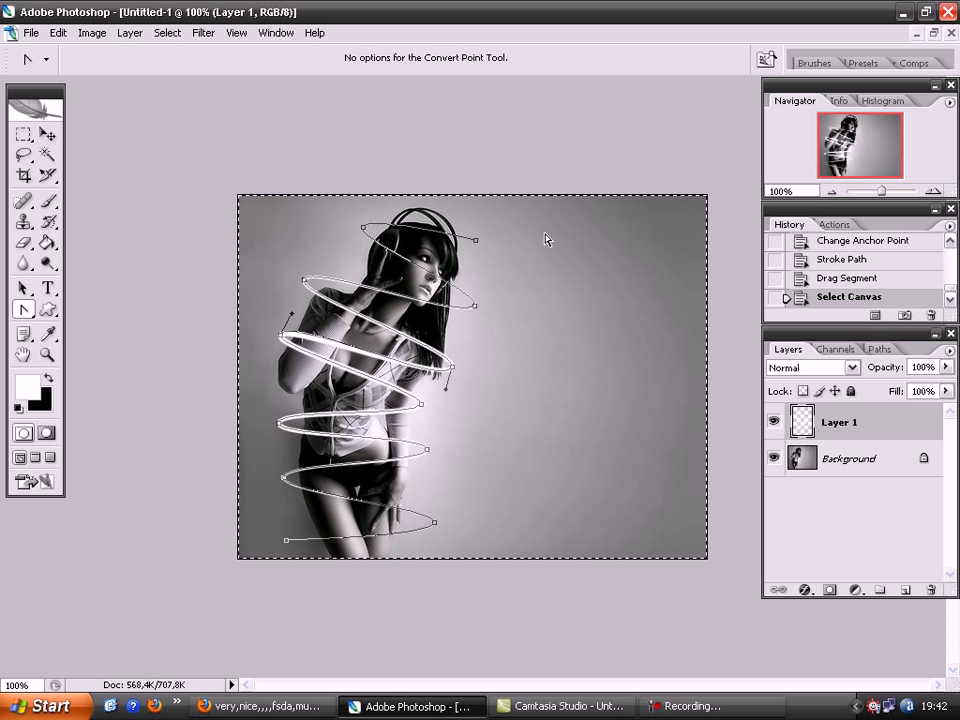
key(Delete)
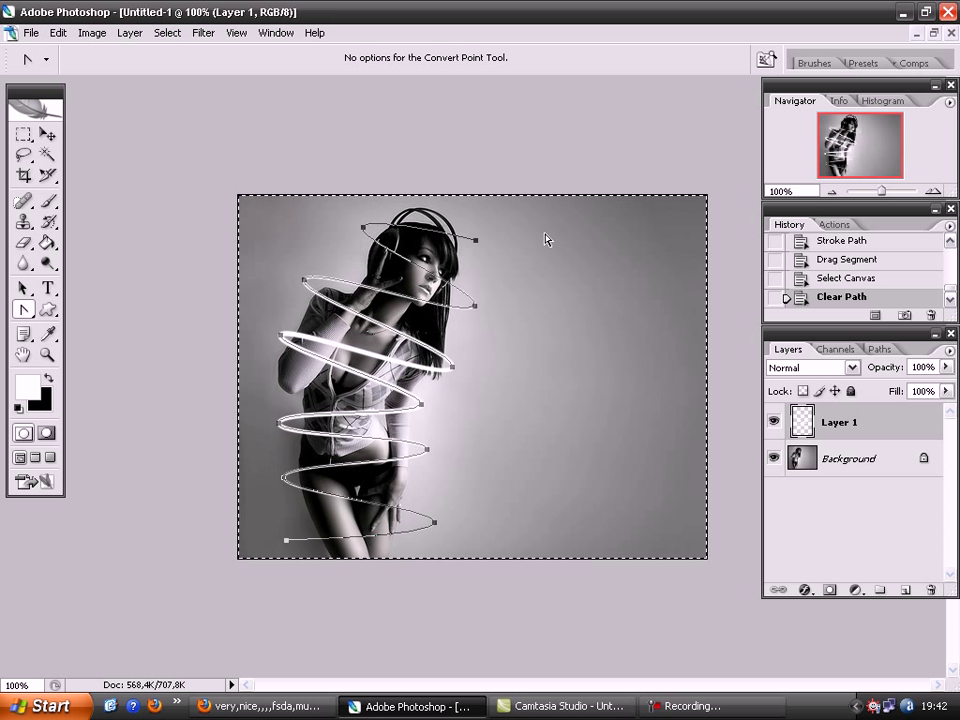
key(Delete)
key(m)
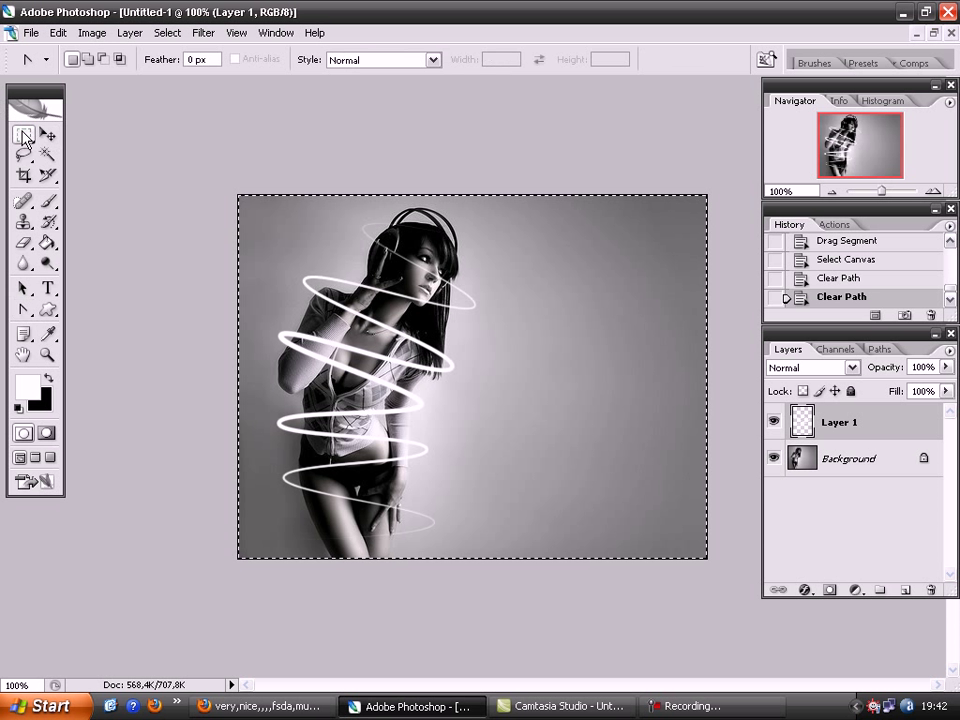
click(103, 135)
Nudge the rings on Layer 1 slightly left and apply an Outer Glow style.
key(v)
mouse_move(745, 393)
mouse_down()
mouse_move(435, 415)
mouse_move(450, 418)
mouse_up()
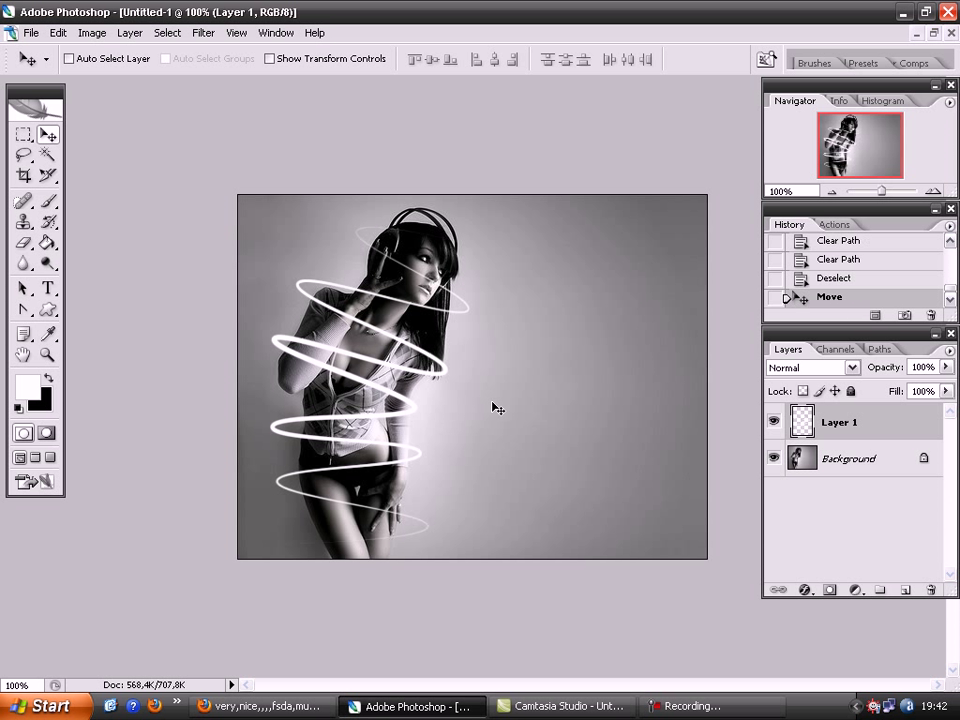
click(805, 590)
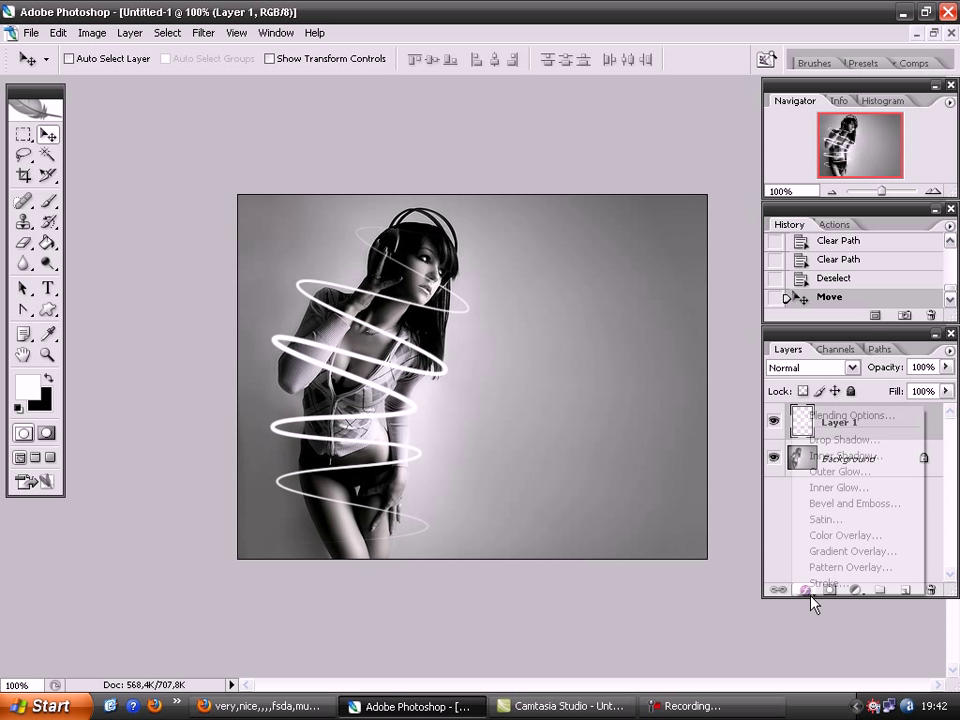
click(826, 472)
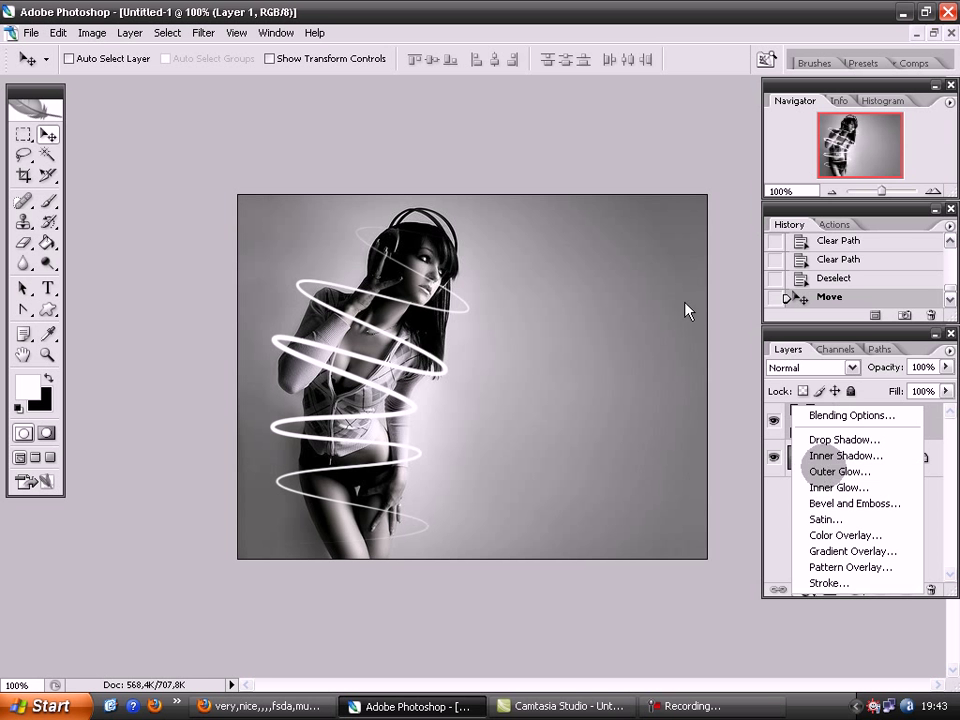
click(928, 189)
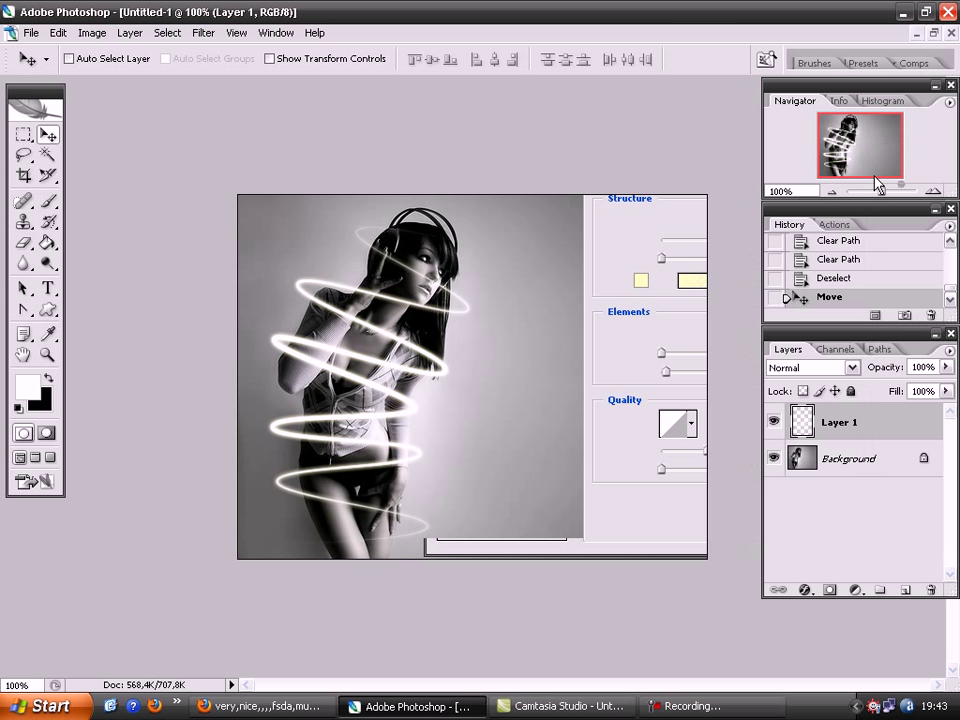
drag(880, 190, 895, 190)
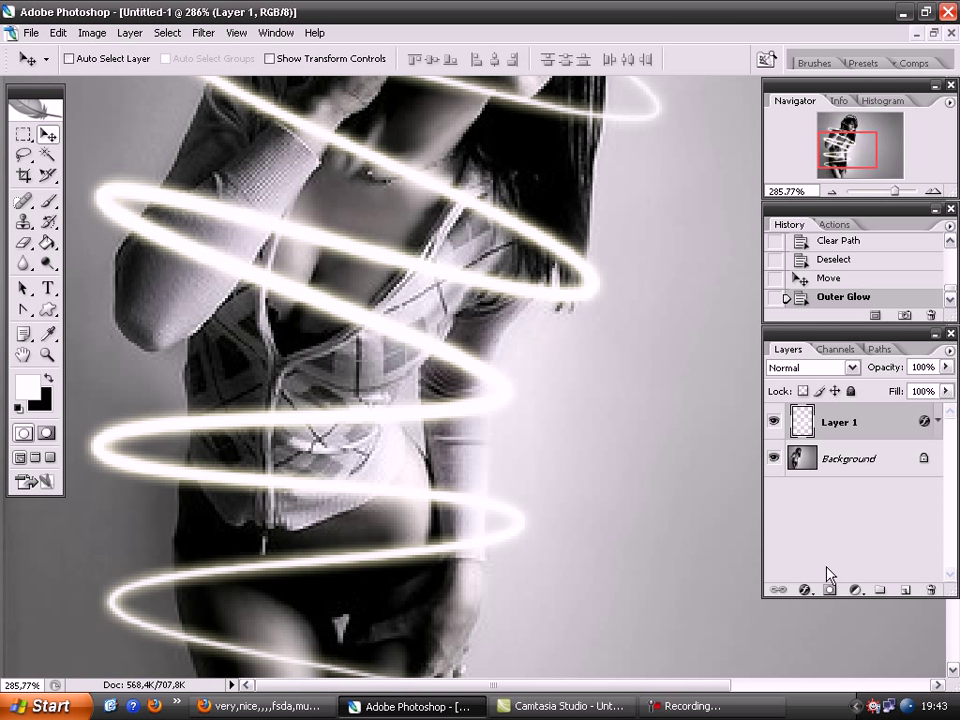
click(806, 590)
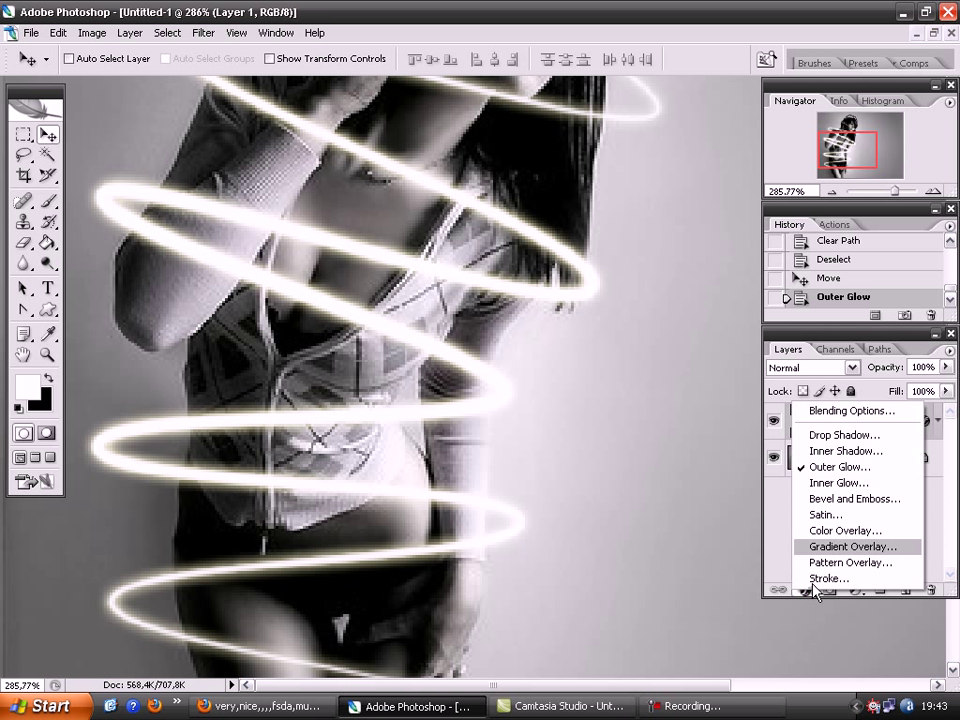
Set the Outer Glow to blue 0084ff with 10% spread and 6 px size.
key(Escape)
key(h)
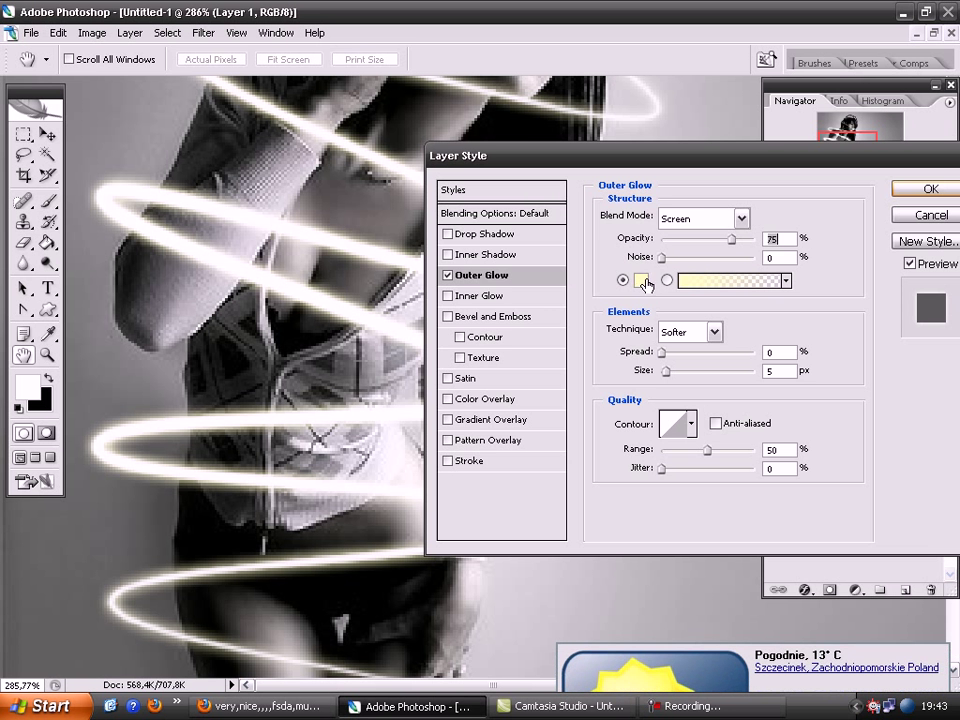
click(640, 281)
mouse_move(642, 283)
mouse_down()
mouse_move(745, 203)
mouse_move(766, 208)
mouse_move(768, 317)
mouse_move(770, 308)
mouse_up()
click(885, 196)
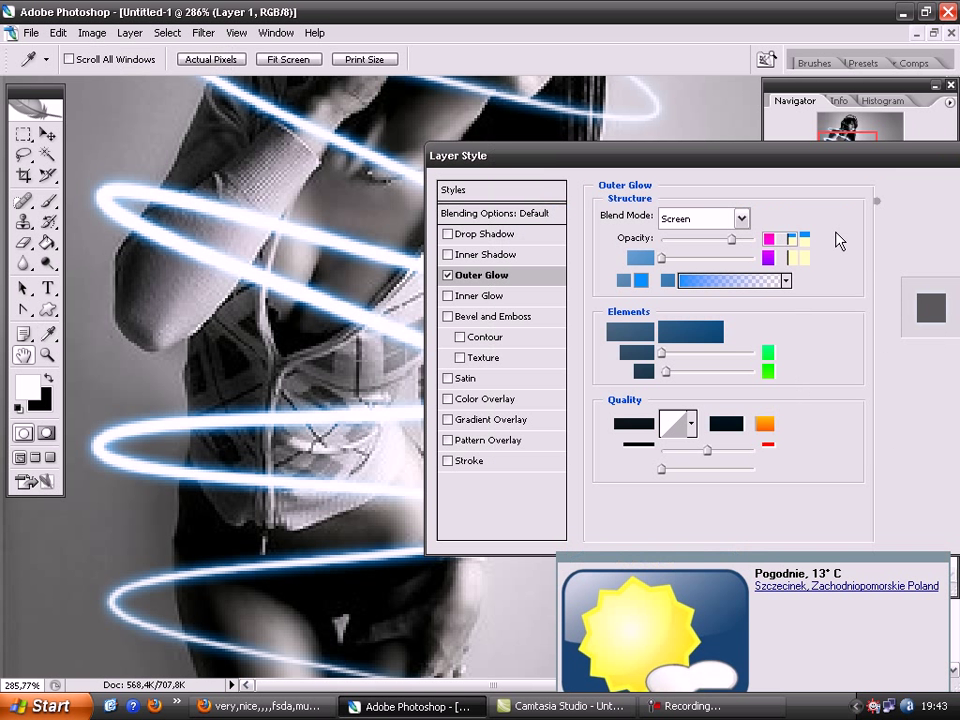
drag(664, 352, 673, 362)
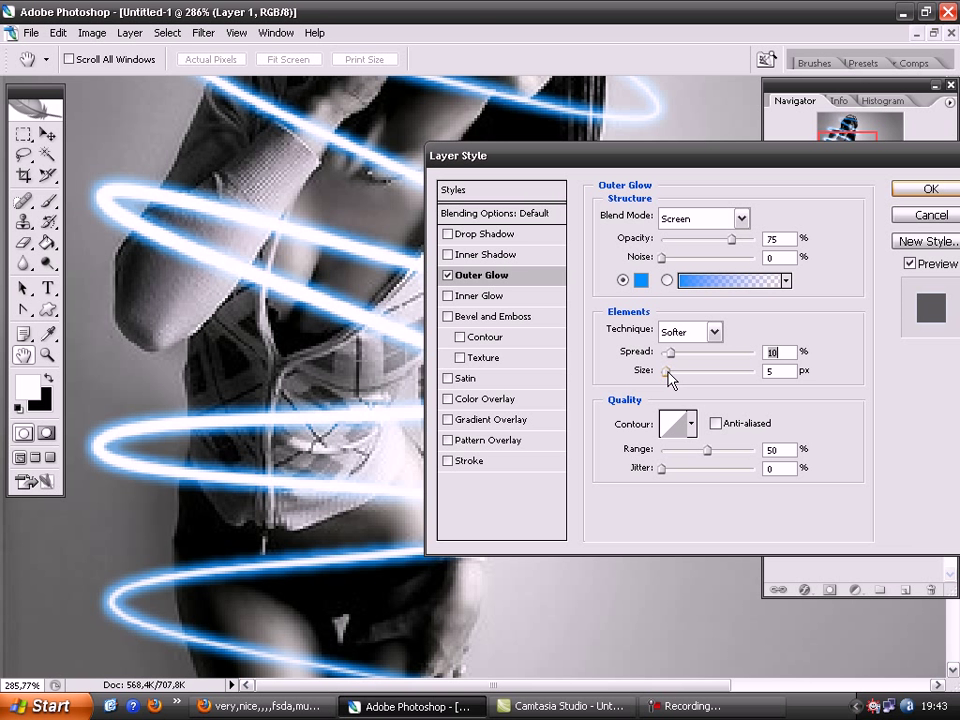
click(667, 374)
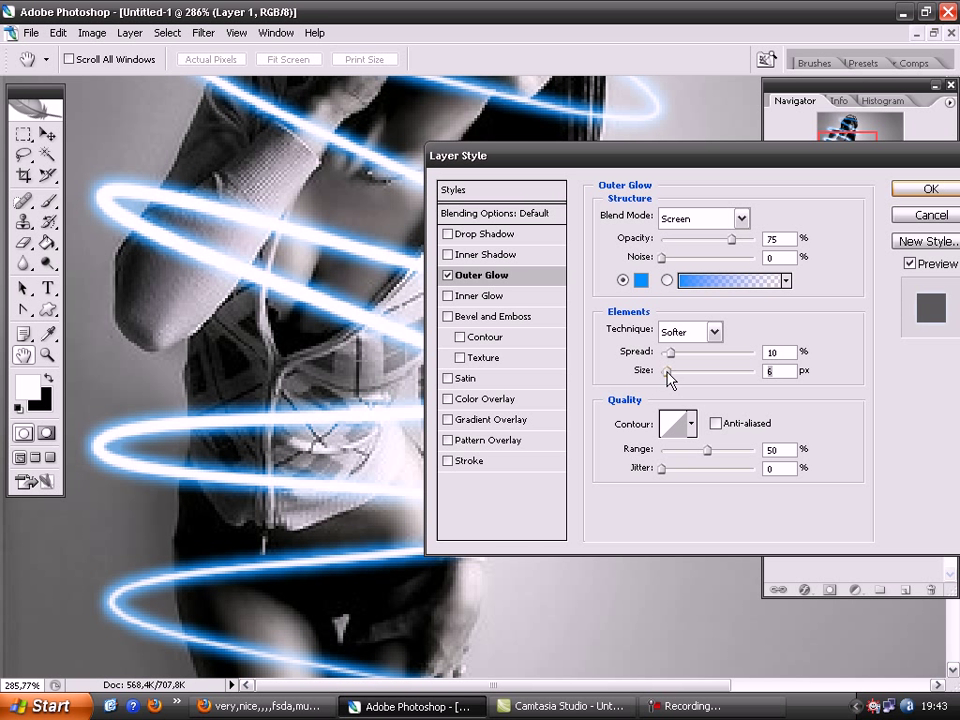
key(Return)
click(806, 590)
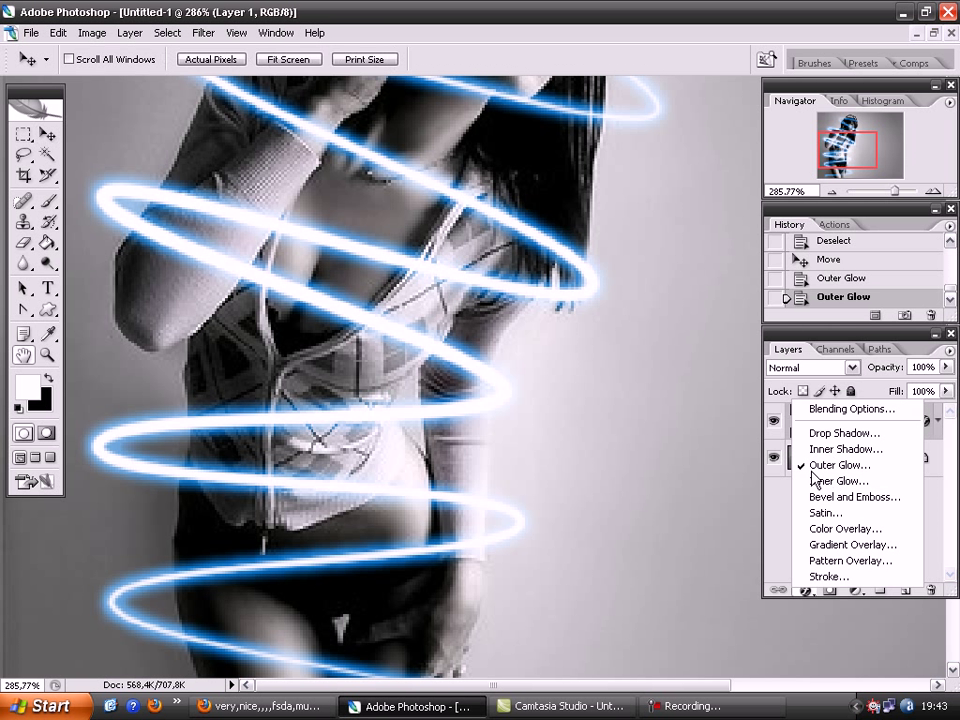
Try a blue Inner Glow shrunk to 0 px, then switch it off.
click(826, 482)
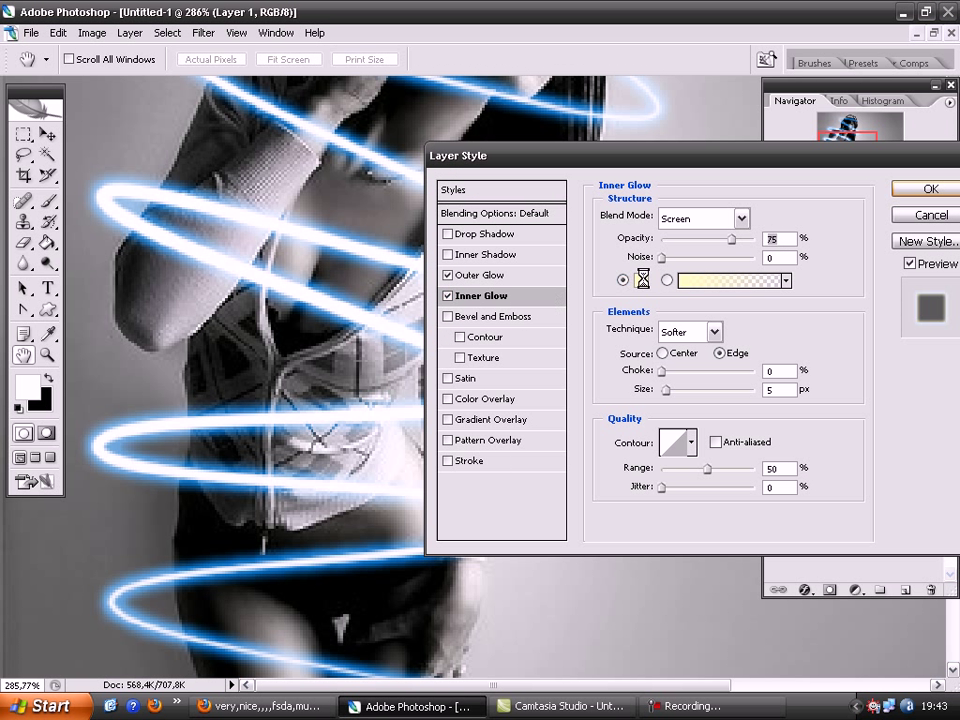
click(640, 280)
click(744, 207)
click(766, 313)
drag(764, 313, 764, 305)
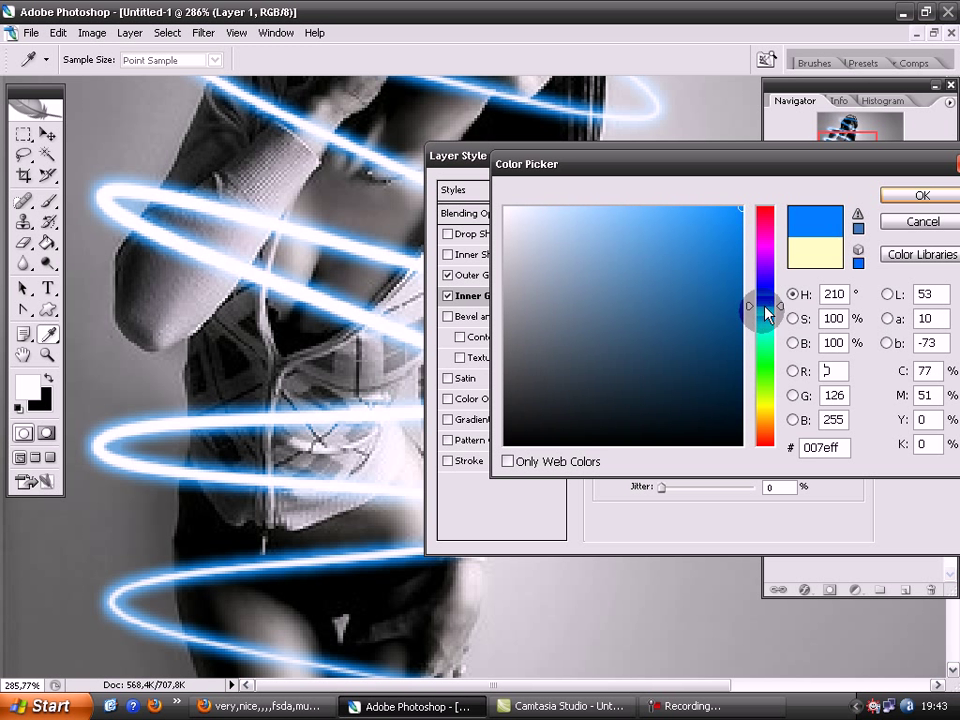
key(Return)
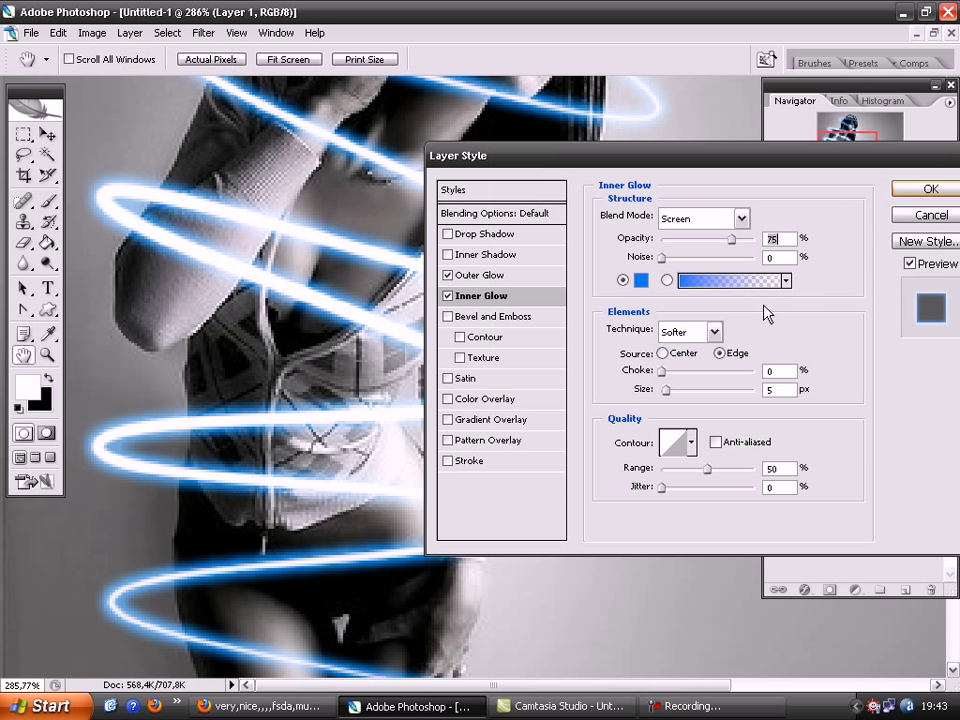
mouse_move(663, 388)
mouse_down()
mouse_move(672, 370)
mouse_move(748, 389)
mouse_move(640, 392)
mouse_move(655, 371)
mouse_up()
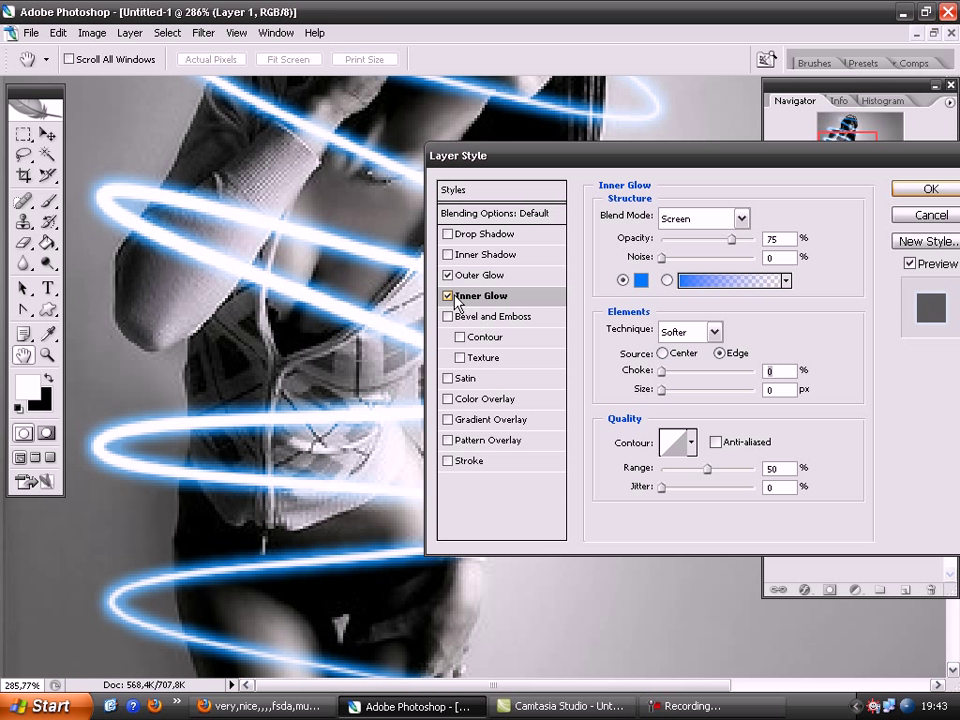
click(448, 296)
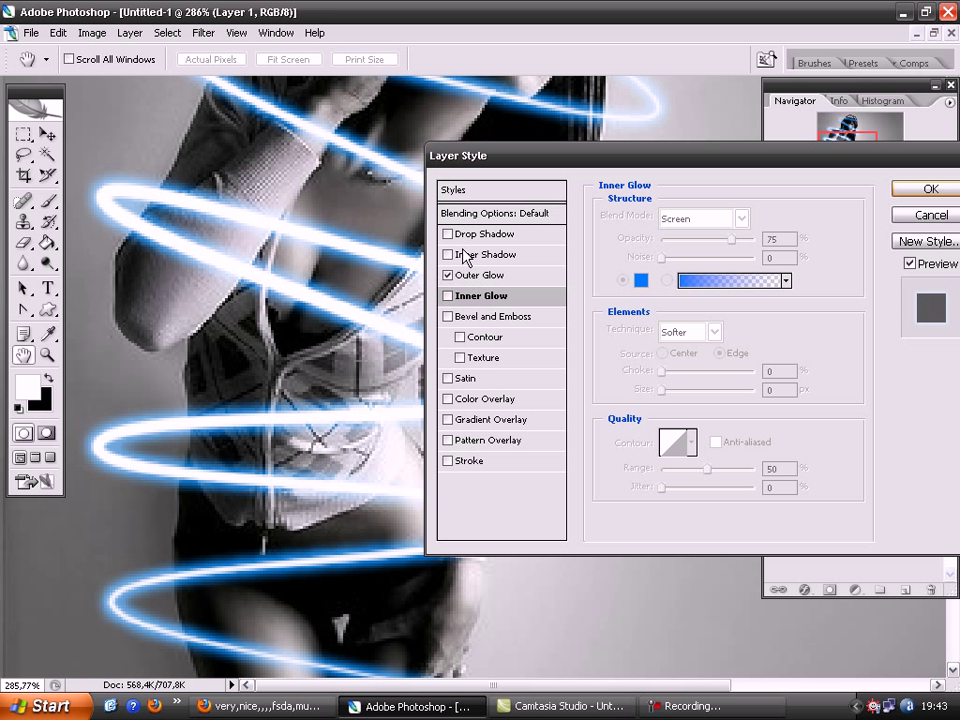
Add a blue (0084ff) Inner Shadow with 0 px distance and apply the style.
click(466, 255)
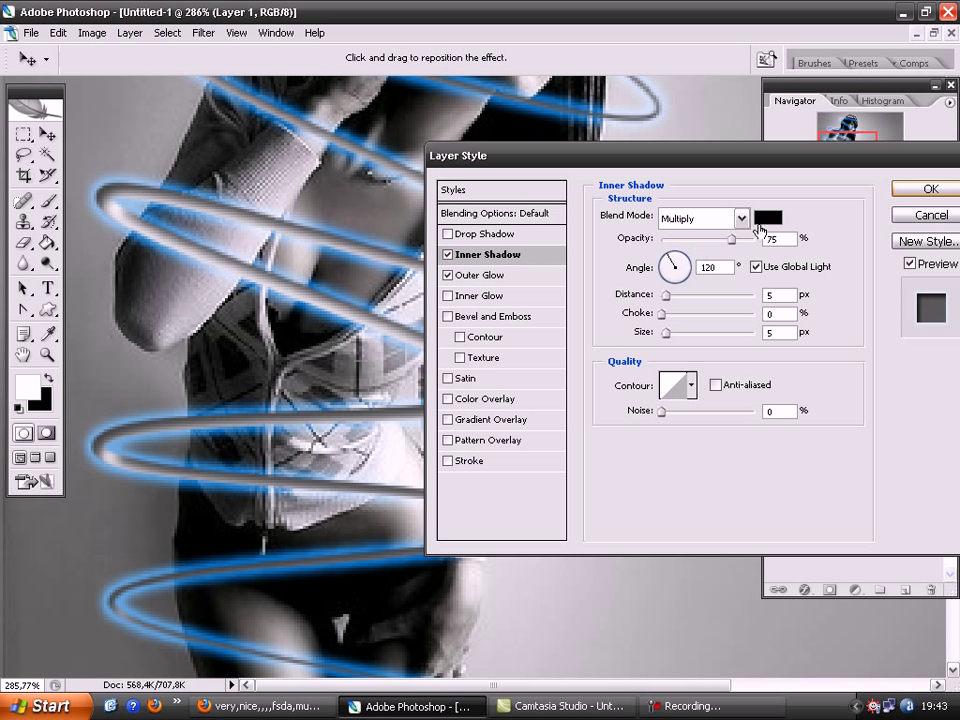
click(768, 217)
click(741, 208)
click(762, 302)
drag(760, 301, 760, 302)
key(Return)
drag(665, 295, 662, 332)
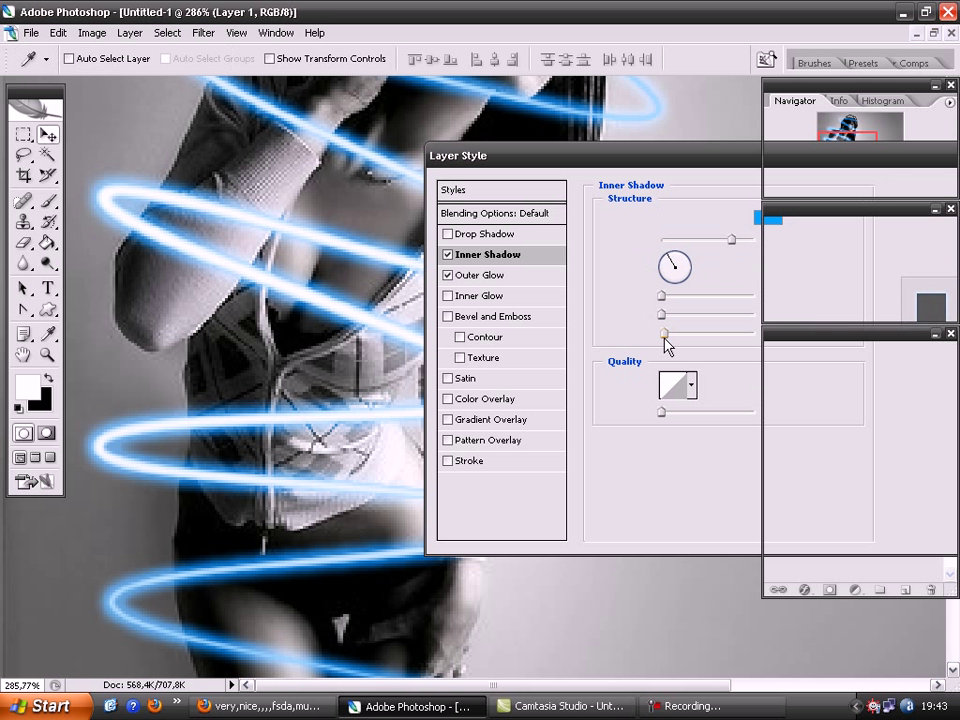
key(Return)
drag(895, 192, 883, 192)
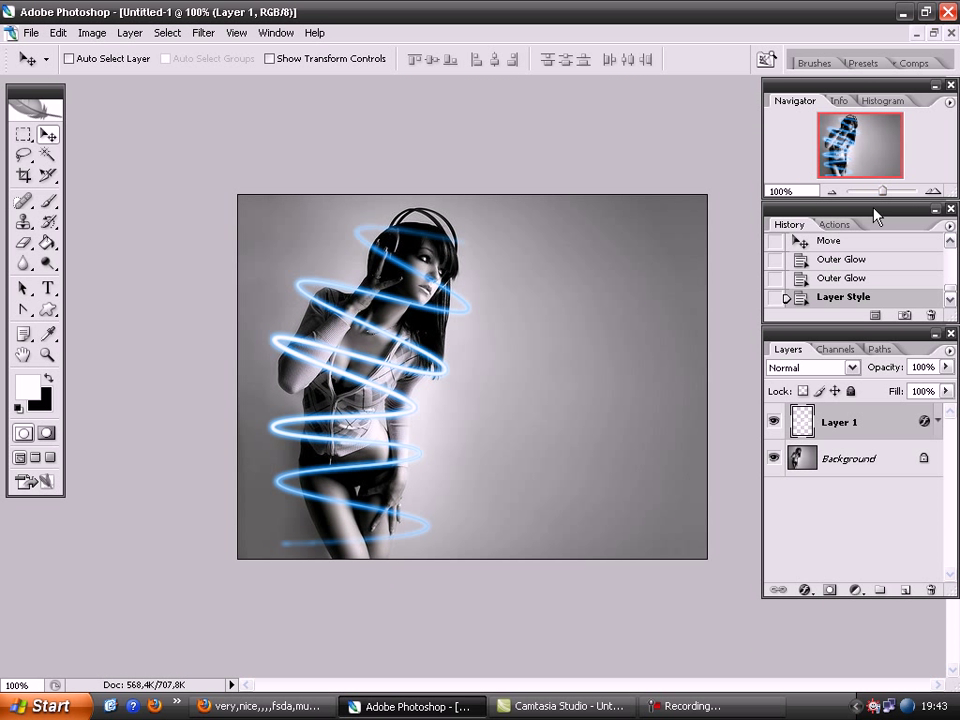
Enlarge the blue Inner Shadow on the rings to 5 px.
click(805, 590)
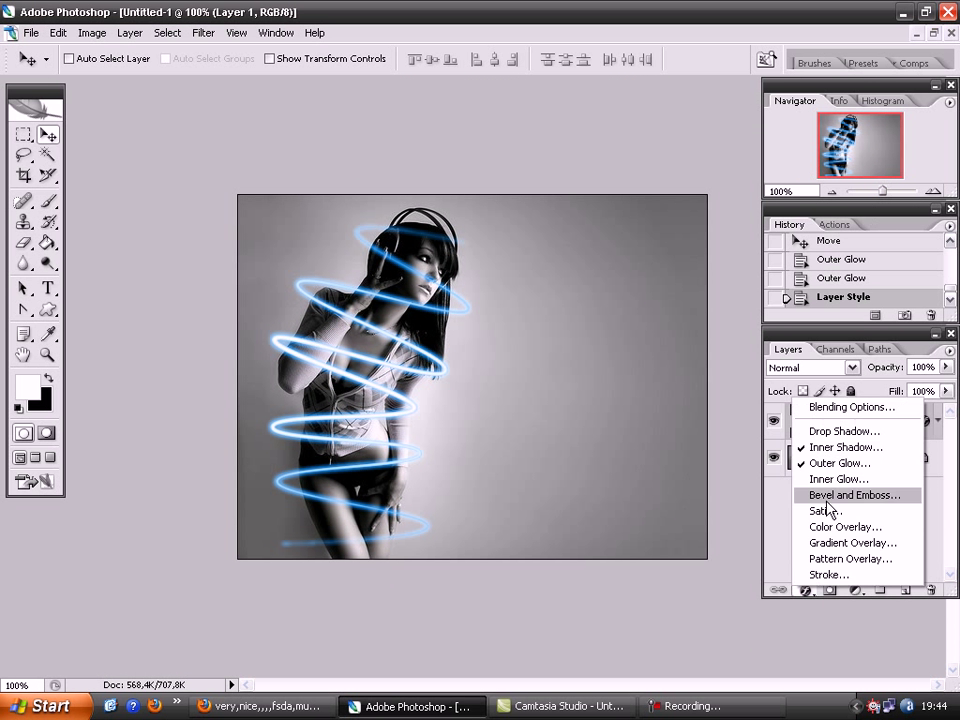
click(838, 447)
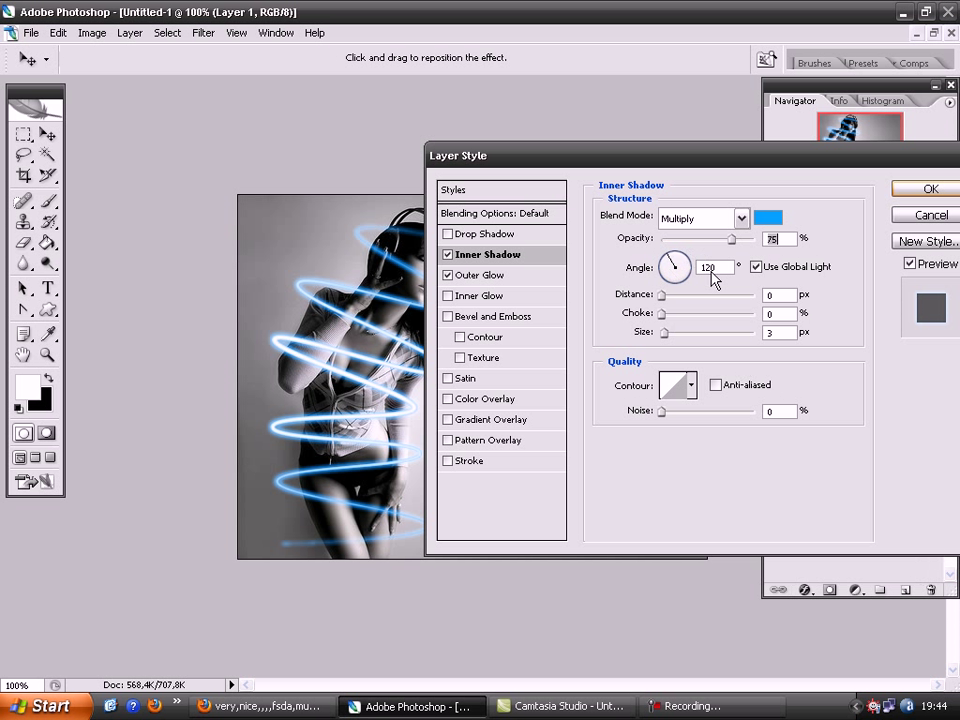
drag(665, 333, 666, 333)
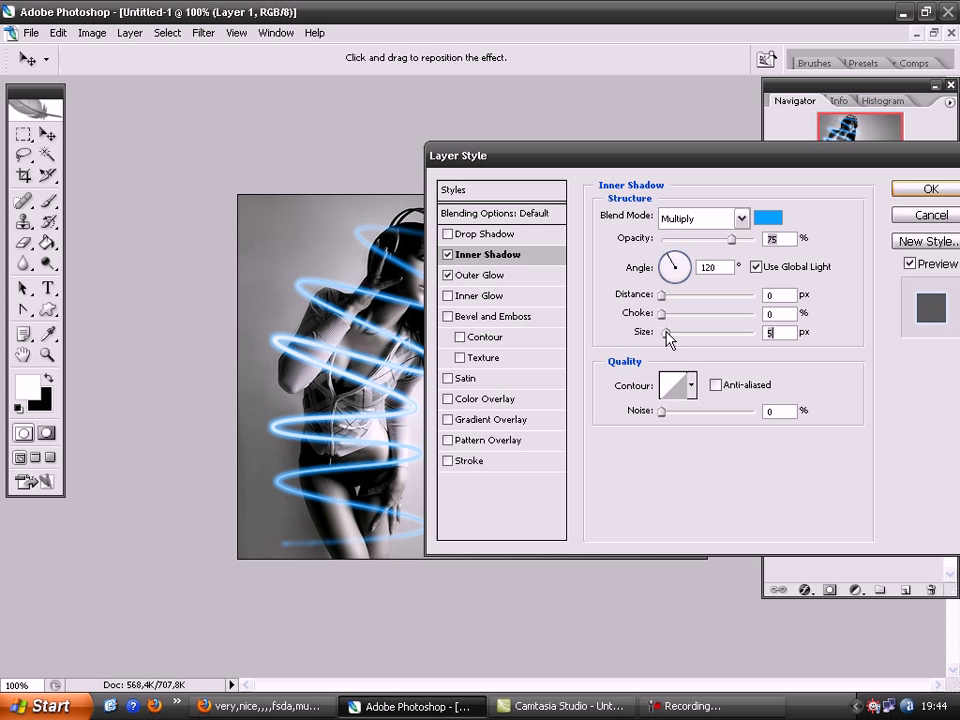
key(Return)
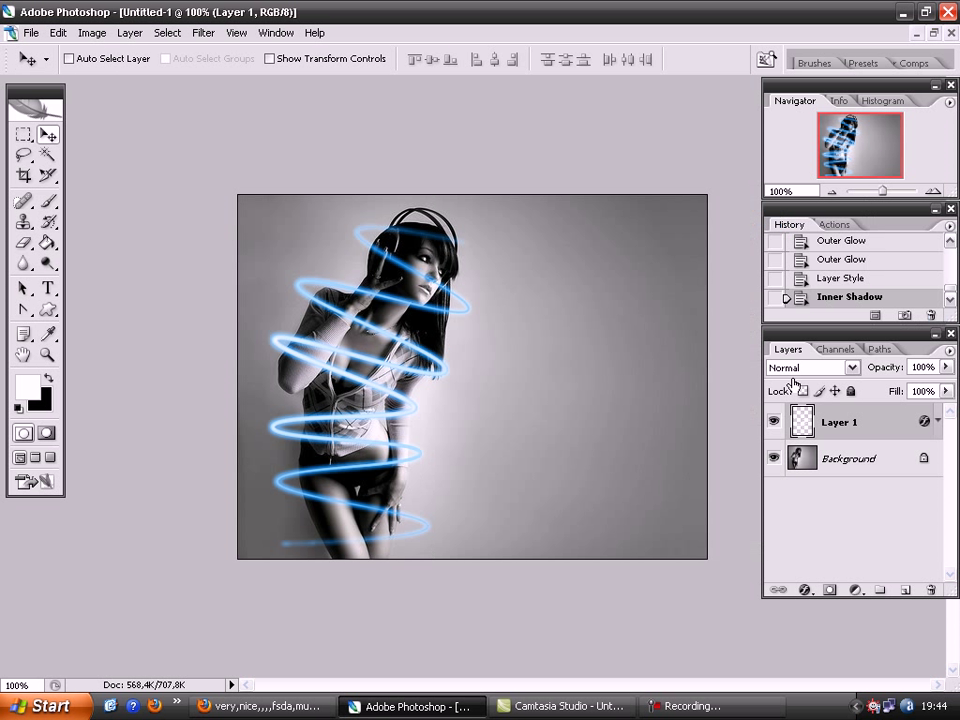
click(805, 590)
click(823, 446)
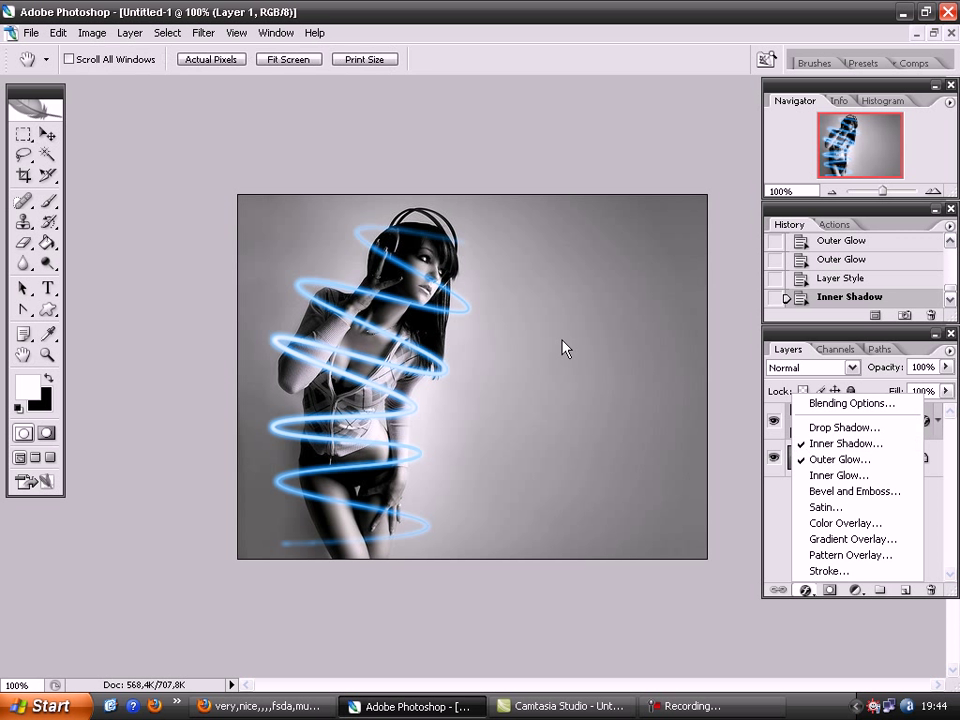
Change the rings' blue Outer Glow to Spread 6% and Size 9 px.
click(484, 276)
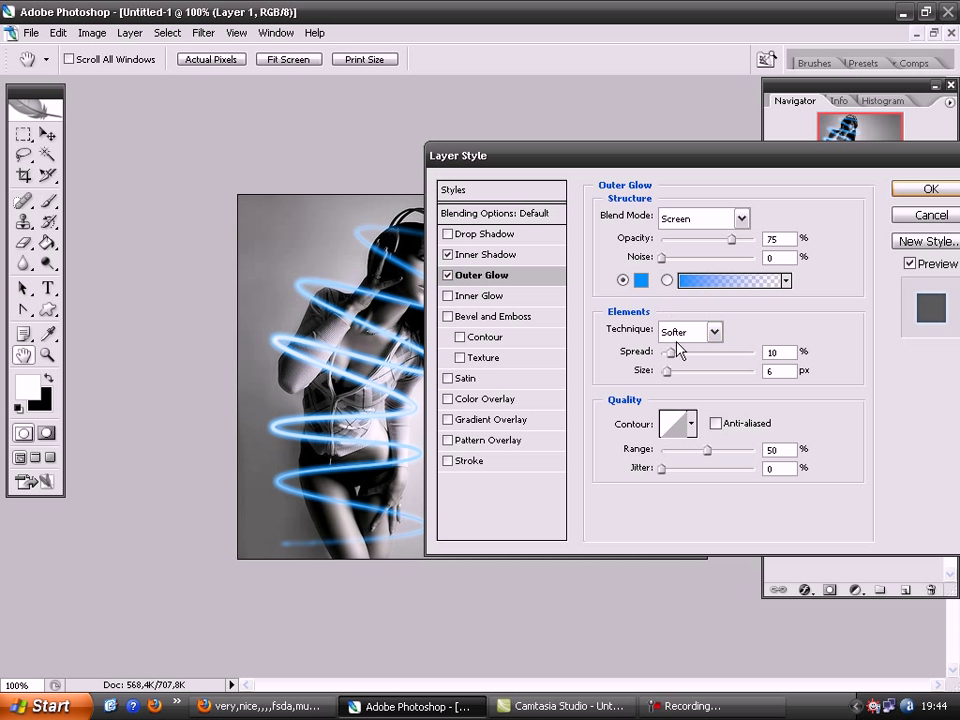
drag(669, 360, 666, 360)
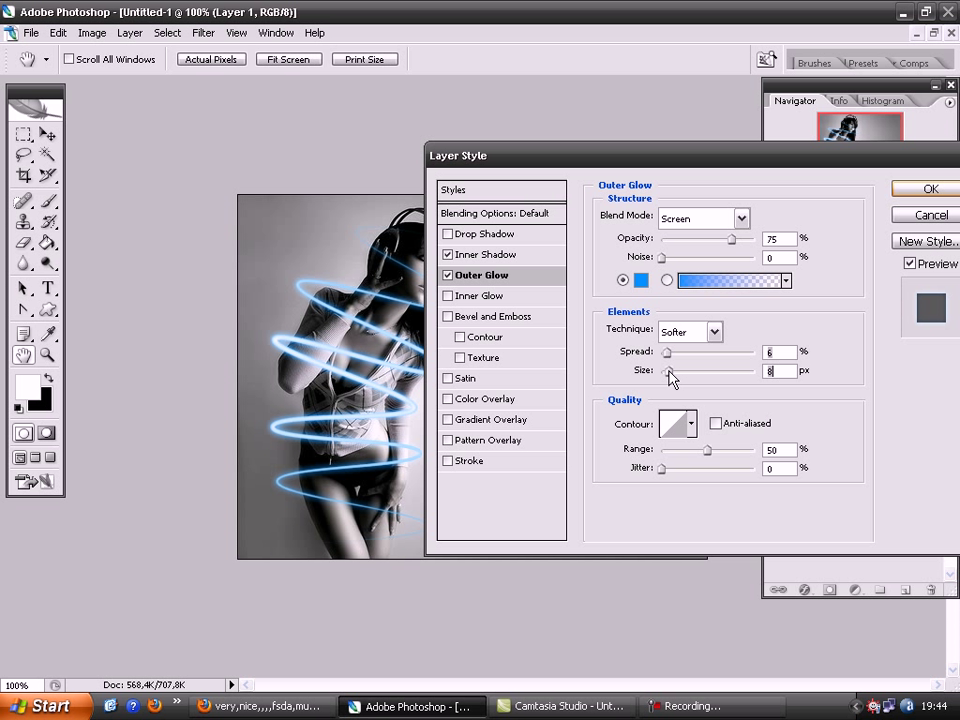
drag(668, 371, 670, 373)
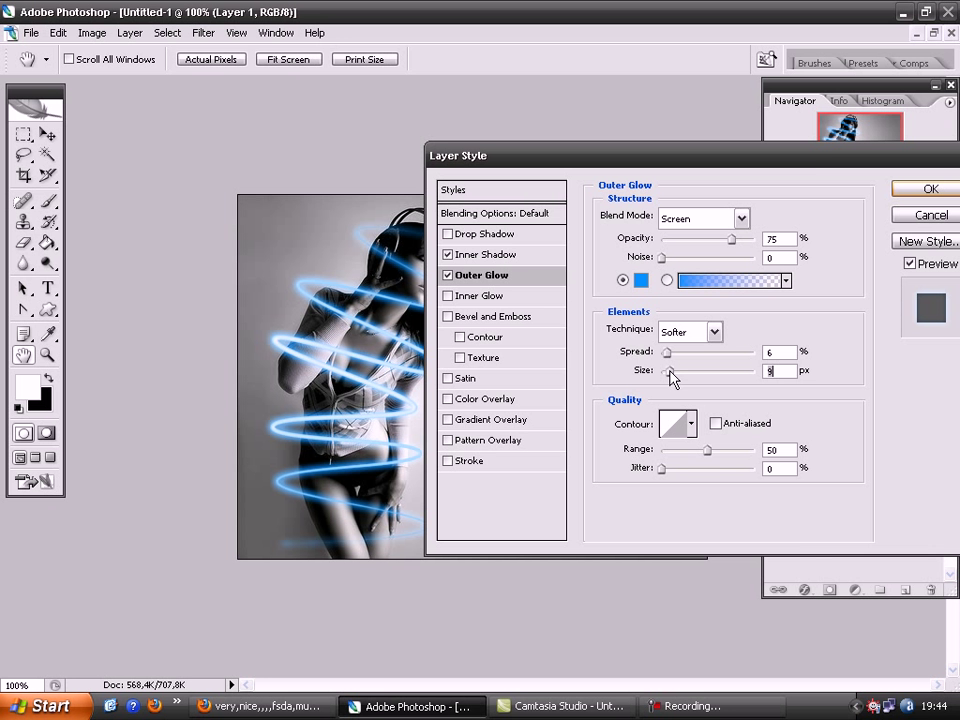
key(Return)
drag(880, 191, 892, 191)
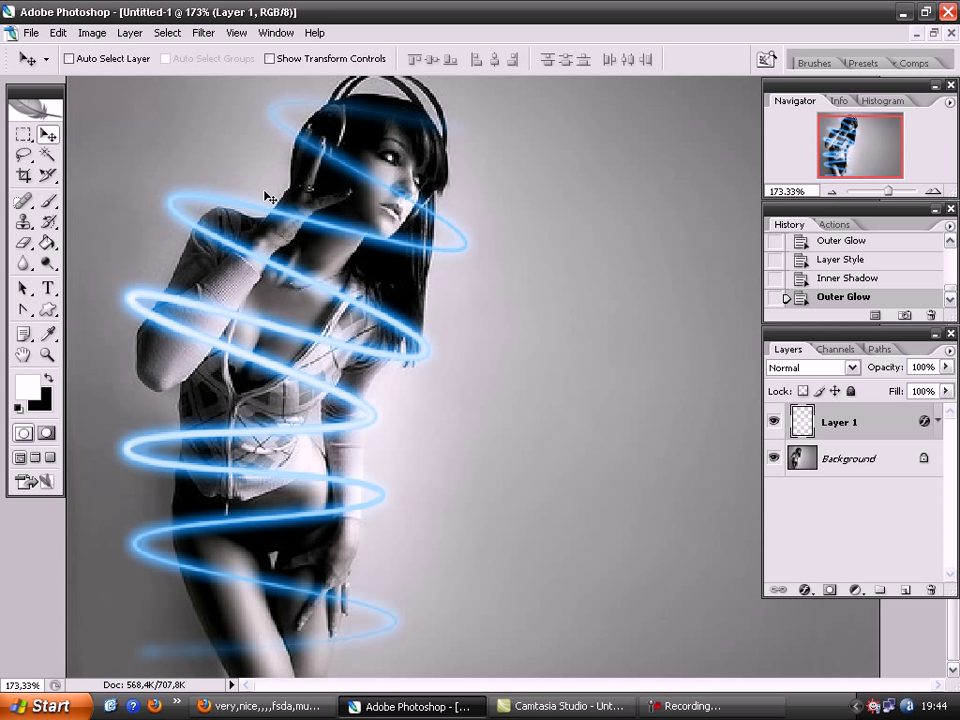
Erase the lower ring sections crossing her legs with a higher-flow Eraser.
key(e)
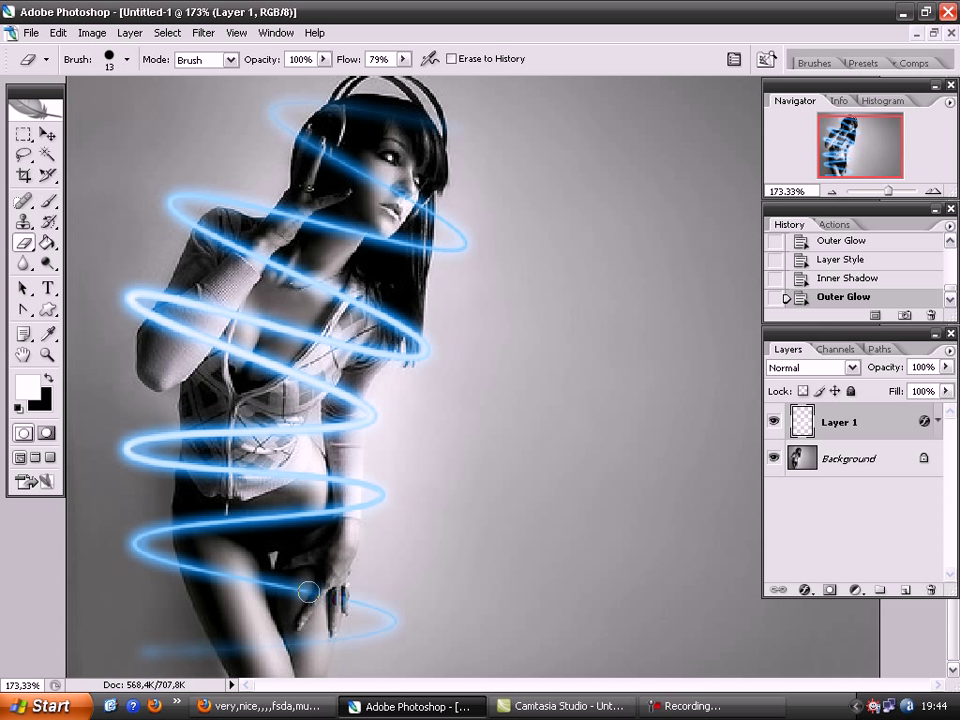
mouse_move(336, 598)
mouse_down()
mouse_move(260, 580)
mouse_move(335, 597)
mouse_up()
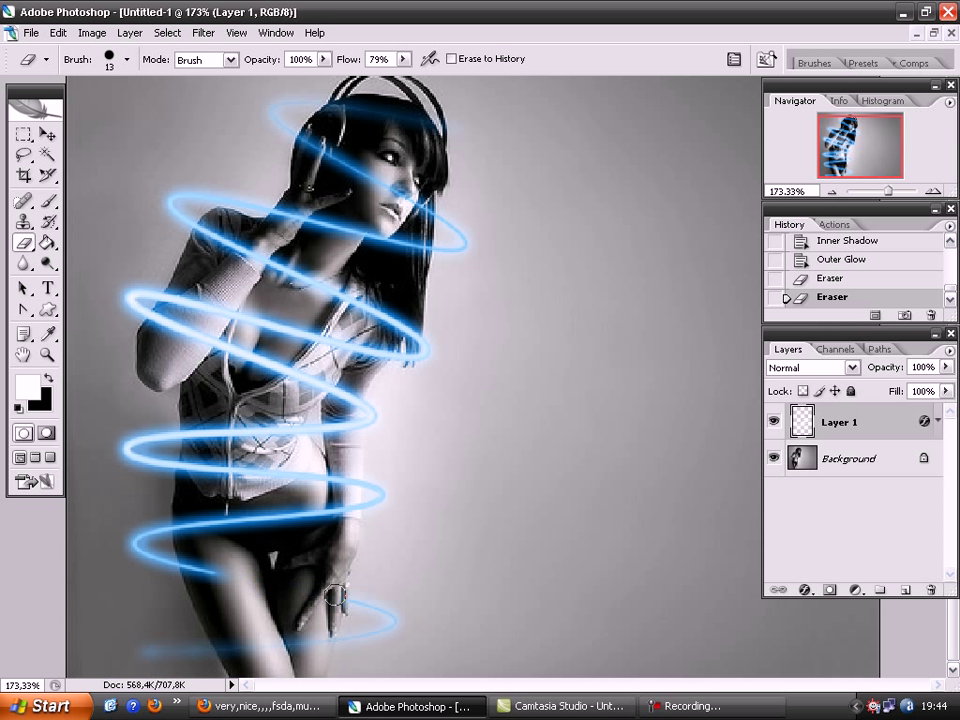
mouse_move(403, 59)
mouse_down()
mouse_move(422, 77)
mouse_move(440, 77)
mouse_up()
mouse_move(218, 578)
mouse_down()
mouse_move(188, 553)
mouse_move(189, 566)
mouse_up()
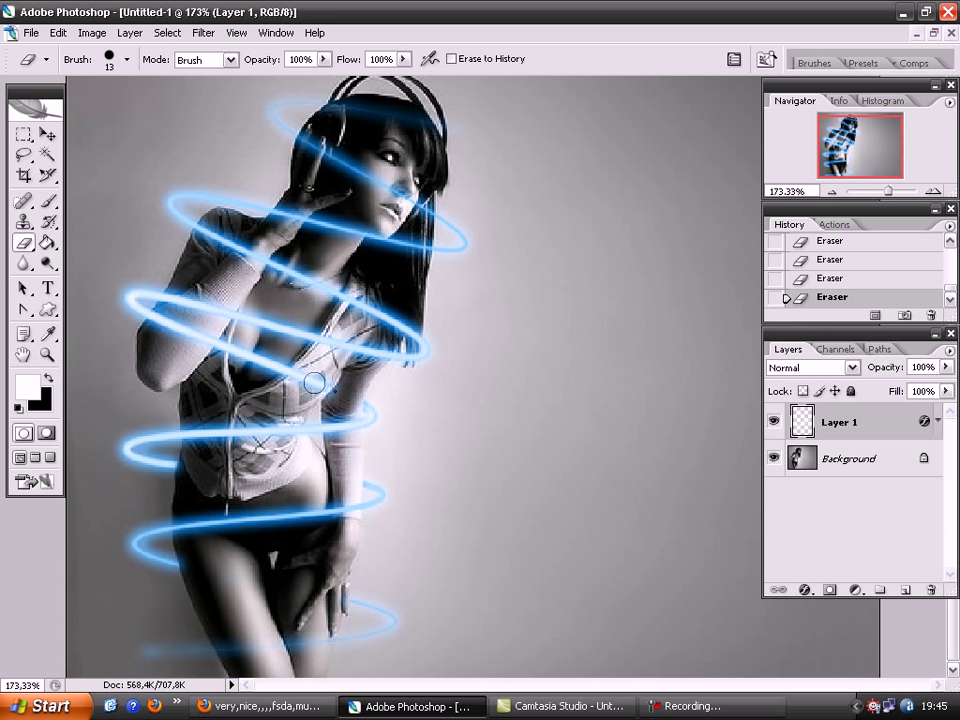
Erase the ring parts crossing her arm, hair and face.
drag(265, 370, 182, 325)
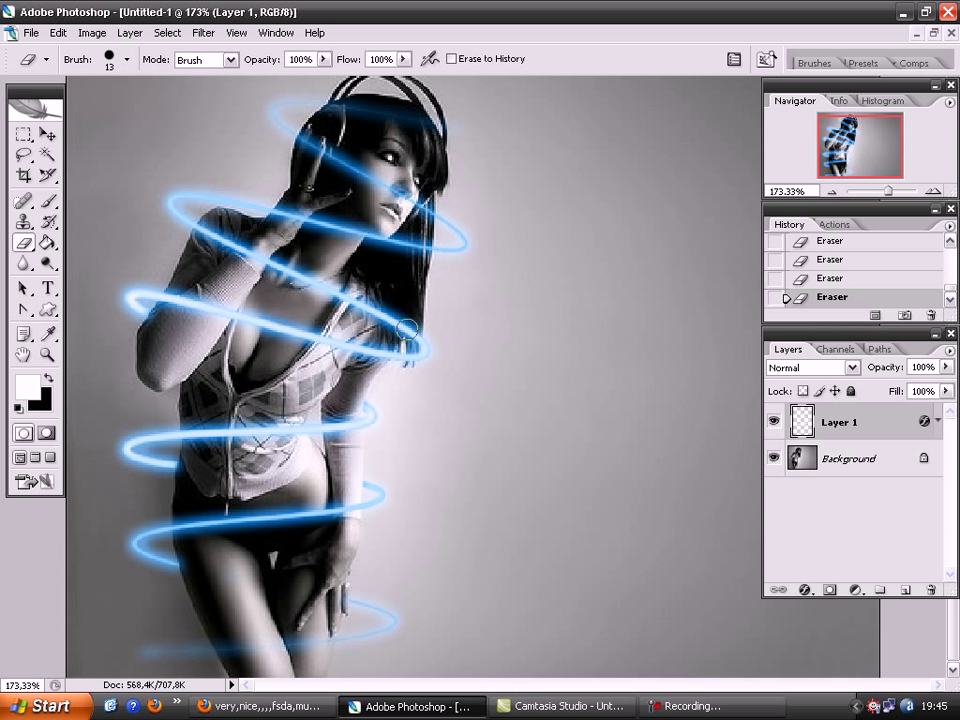
drag(411, 335, 308, 278)
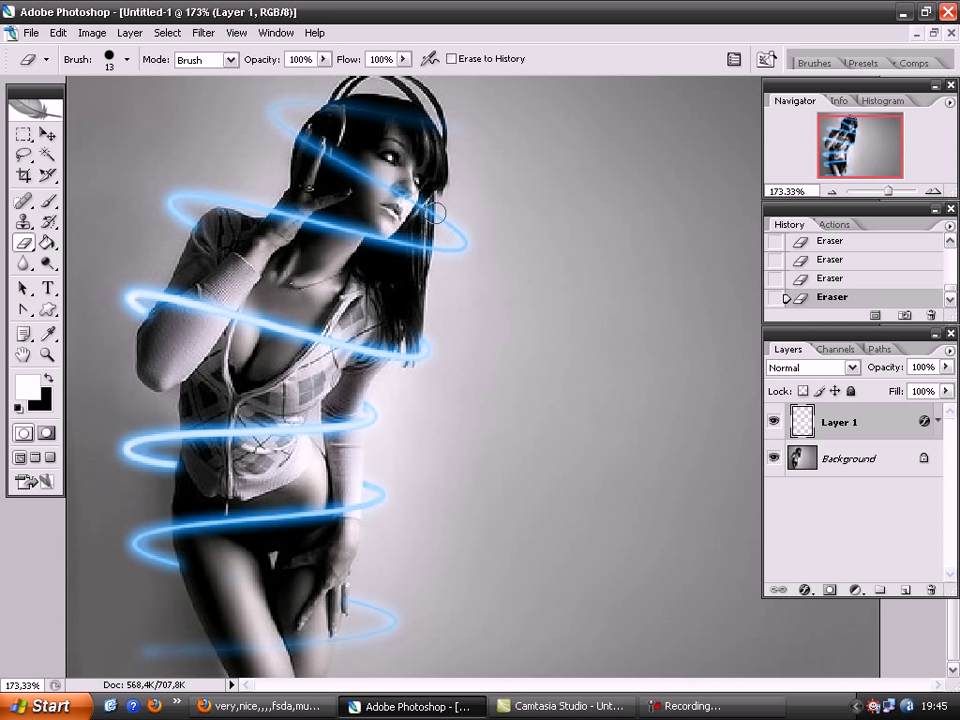
drag(425, 213, 228, 104)
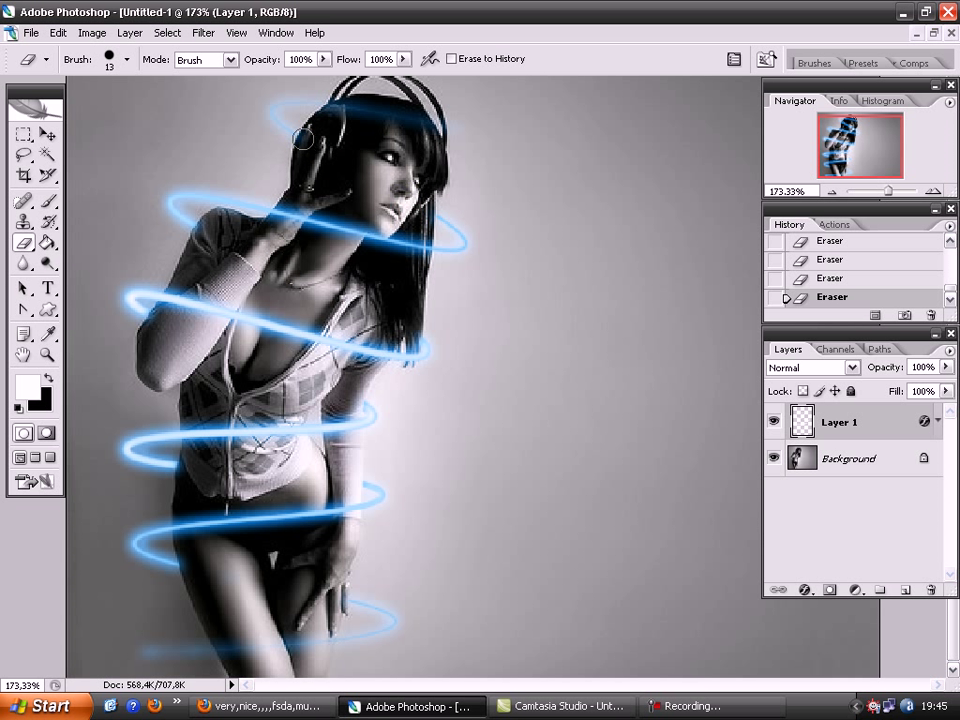
drag(897, 193, 885, 195)
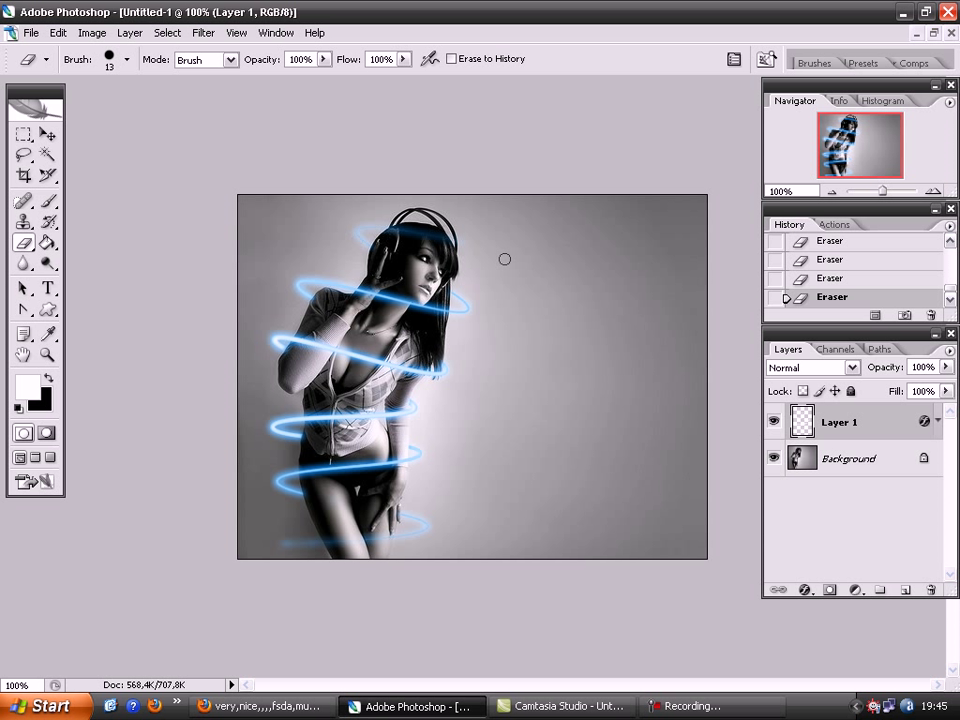
click(47, 134)
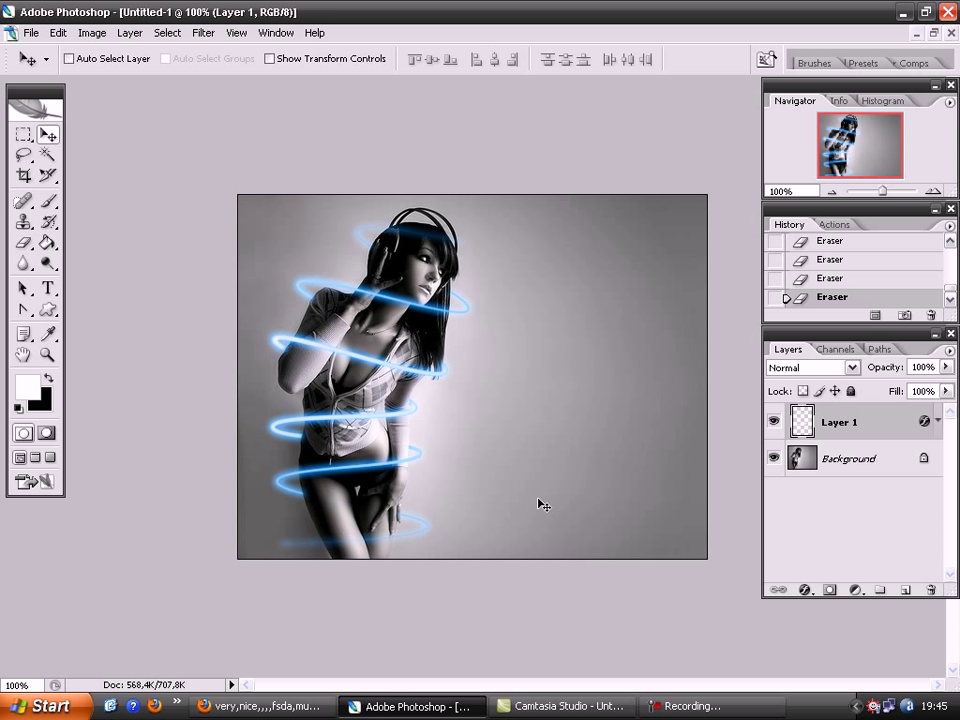